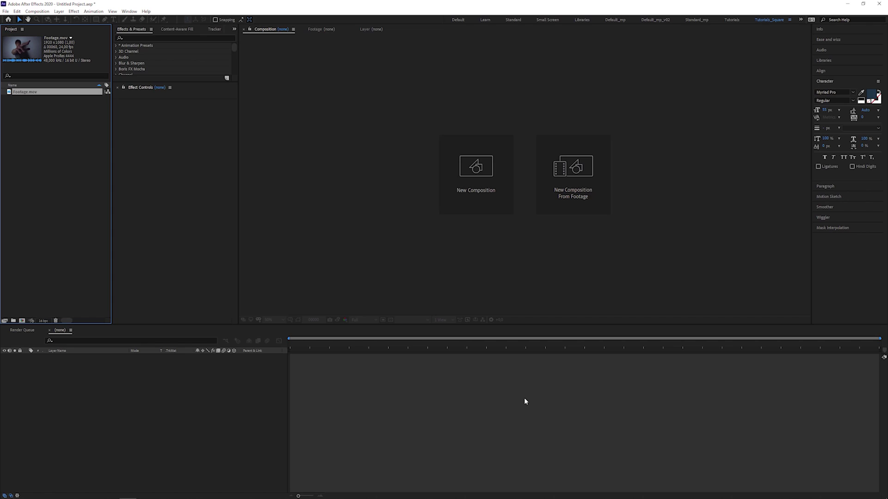
Build a Footage composition from Footage.mov and apply Mocha AE to the layer.
{"action": "left_click_drag", "start_coordinate": [56, 92], "coordinate": [45, 166]}
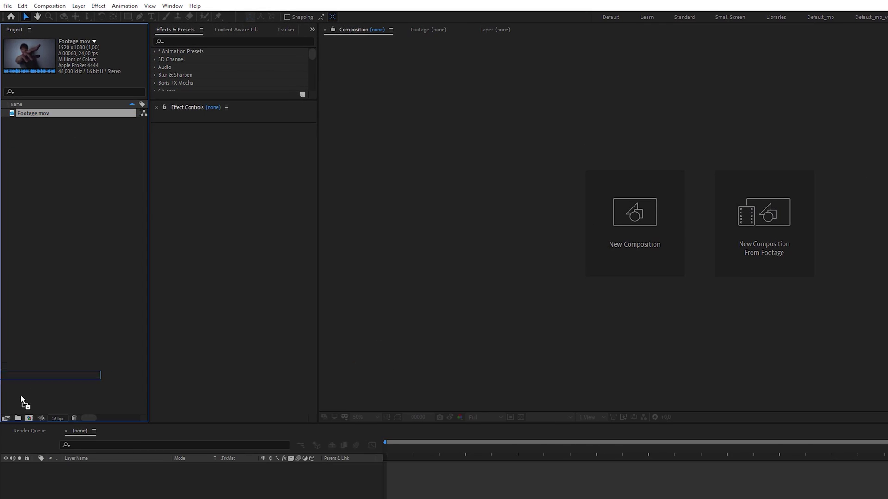
{"action": "left_click_drag", "start_coordinate": [21, 398], "coordinate": [25, 419]}
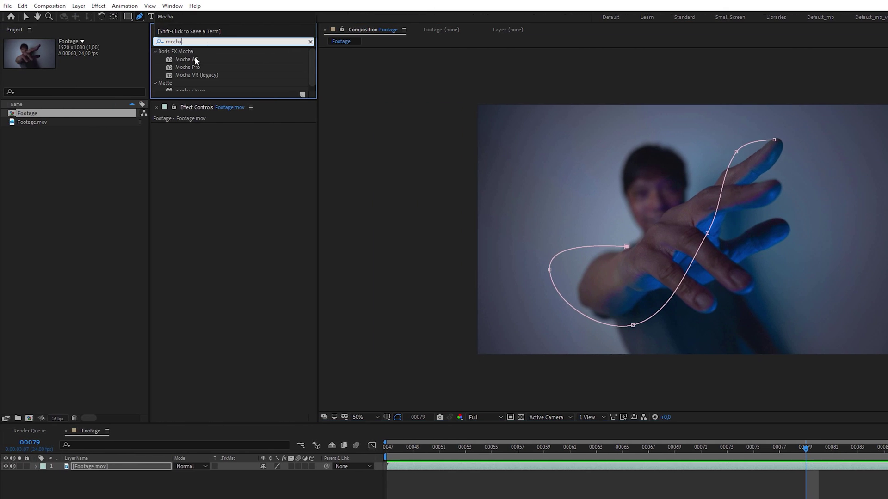
{"action": "left_click_drag", "start_coordinate": [195, 58], "coordinate": [132, 465]}
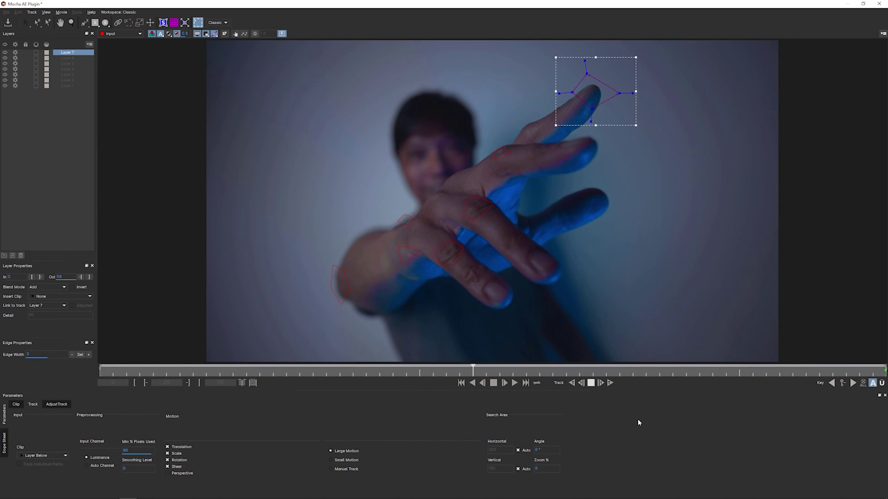
Select all seven Mocha spline layers and track them forward through the clip.
{"action": "key", "text": "ctrl+a"}
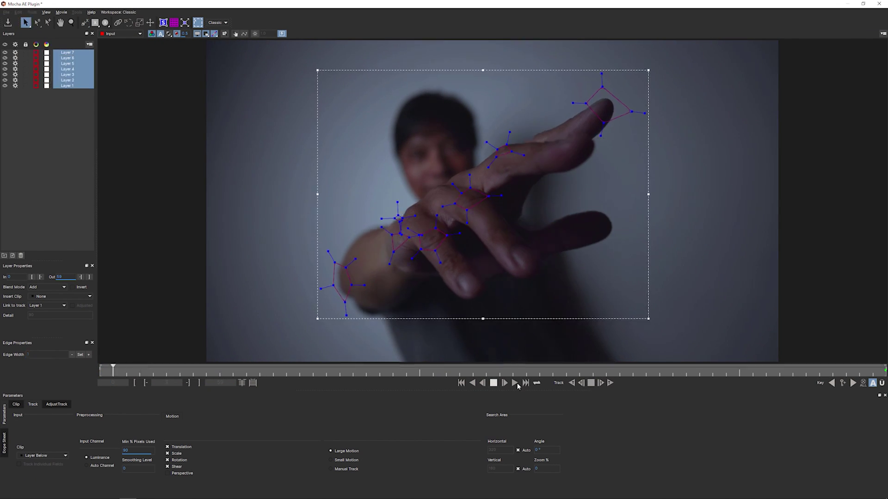
{"action": "left_click", "coordinate": [516, 384]}
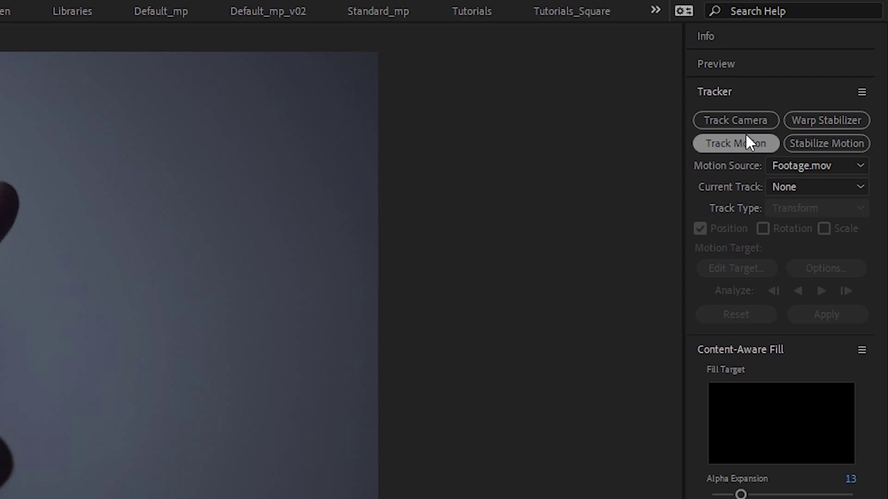
{"action": "left_click", "coordinate": [745, 139]}
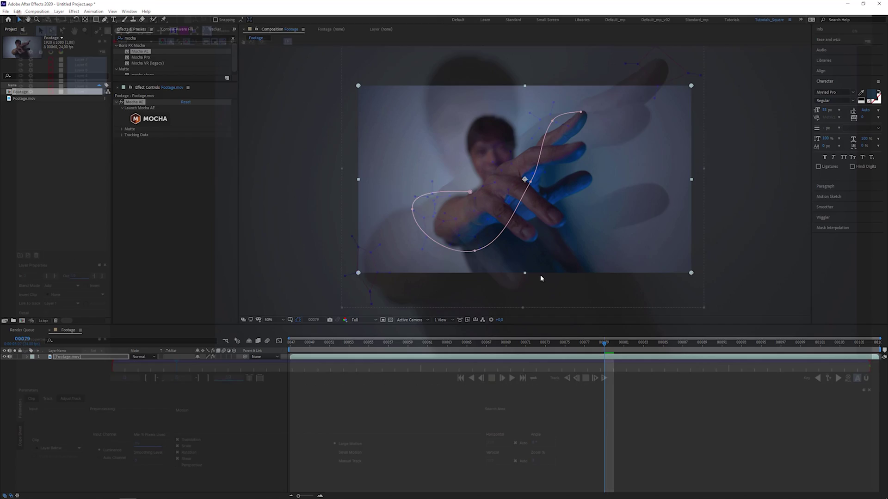
Add a Null Object and duplicate it until there are seven nulls.
{"action": "left_click", "coordinate": [58, 6]}
{"action": "mouse_move", "coordinate": [86, 16]}
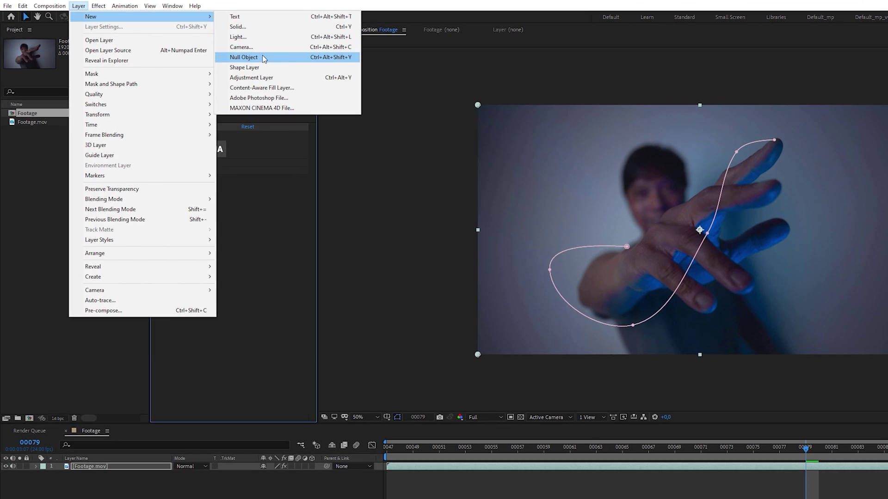
{"action": "left_click", "coordinate": [224, 54]}
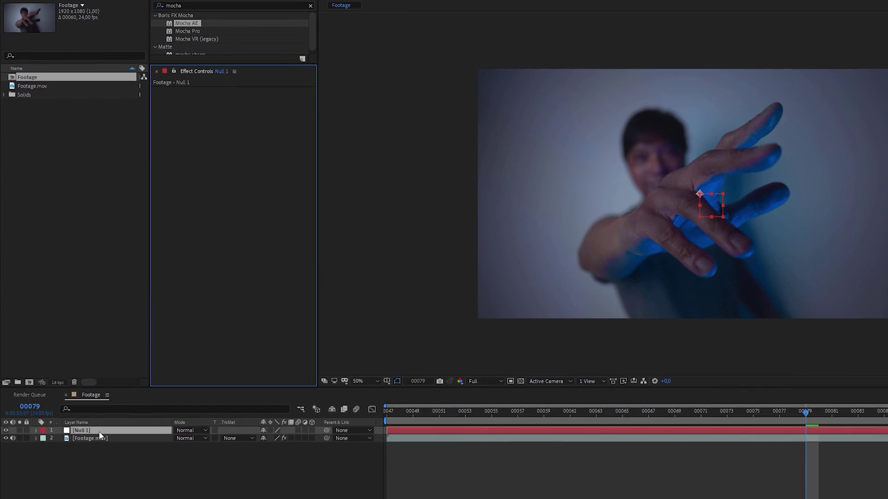
{"action": "key", "text": "ctrl+d"}
{"action": "key", "text": "ctrl+d"}
{"action": "key", "text": "ctrl+d"}
{"action": "key", "text": "ctrl+d"}
{"action": "key", "text": "ctrl+d"}
{"action": "key", "text": "ctrl+d"}
Create Mocha track data from Footage.mov and apply the Transform export to a null.
{"action": "left_click", "coordinate": [109, 488]}
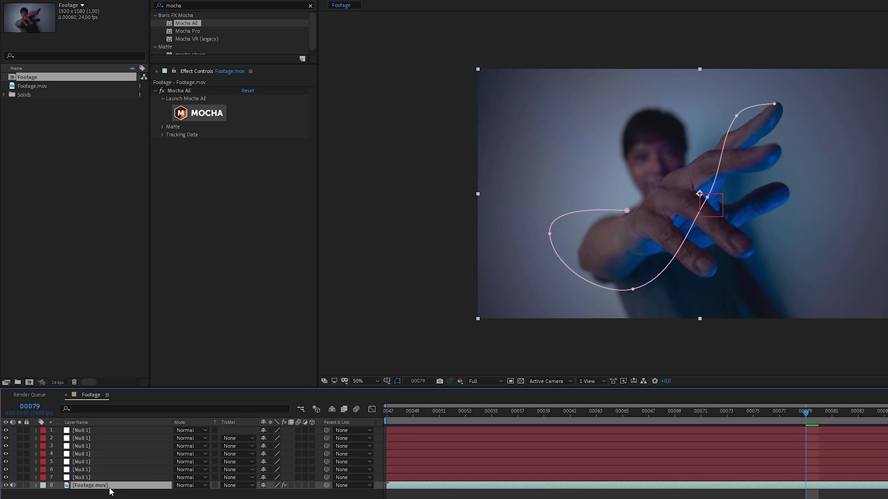
{"action": "left_click", "coordinate": [162, 136]}
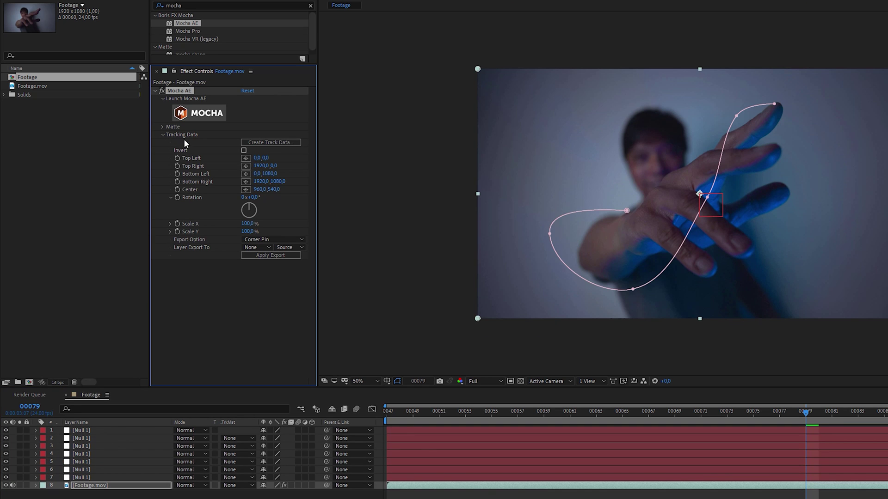
{"action": "left_click", "coordinate": [272, 144]}
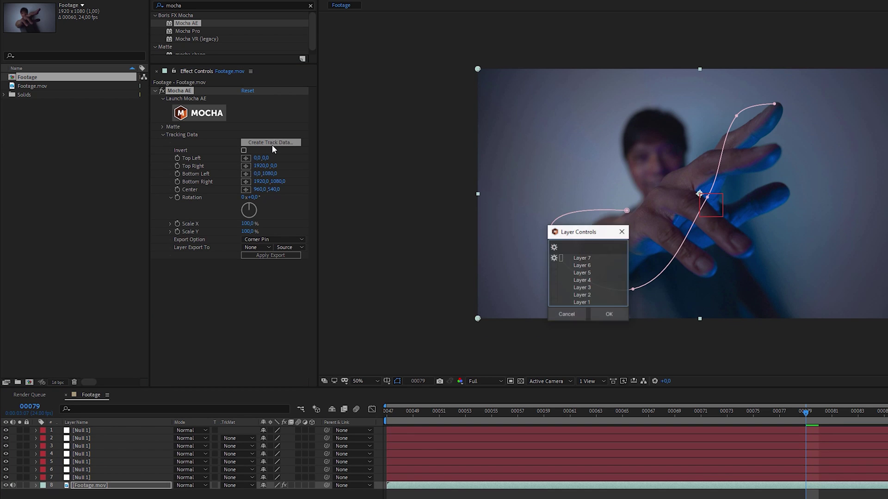
{"action": "left_click", "coordinate": [609, 315]}
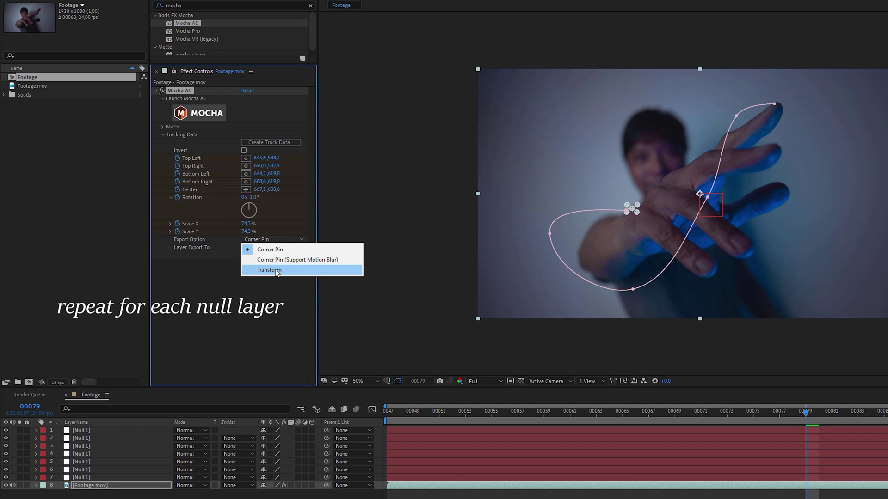
{"action": "left_click", "coordinate": [276, 270]}
{"action": "left_click", "coordinate": [265, 246]}
{"action": "left_click", "coordinate": [271, 273]}
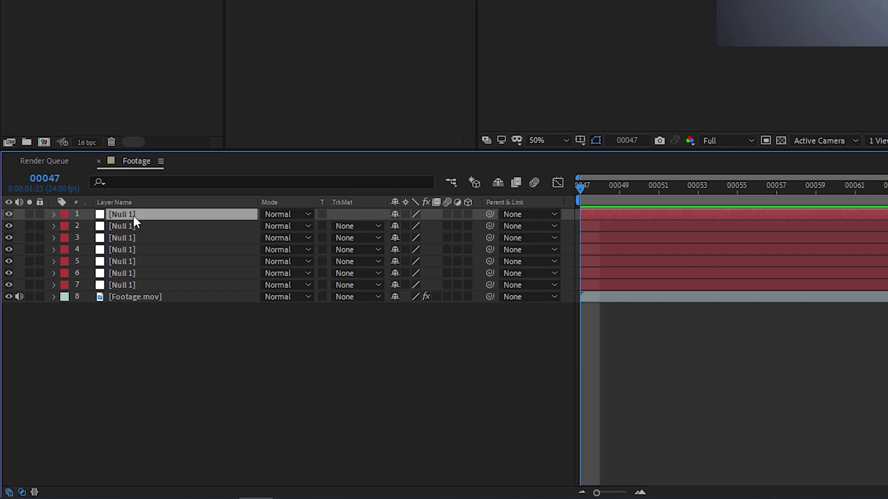
Rename the nulls Shoulder, Elbow, Hand, Knuckle_Pinkie, Knuckle_Ring, Knuckle_Middle and Index.
{"action": "type", "text": "Shoulder Elbow Hand Knuckle_Pinkie Knuckle_Ring Knuckle_Middle"}
{"action": "left_click", "coordinate": [121, 286]}
{"action": "key", "text": "Return"}
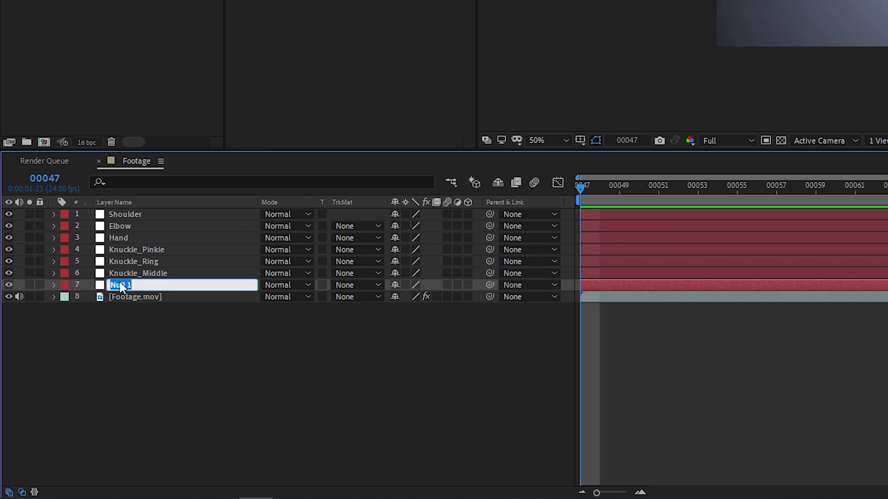
{"action": "left_click", "coordinate": [160, 299]}
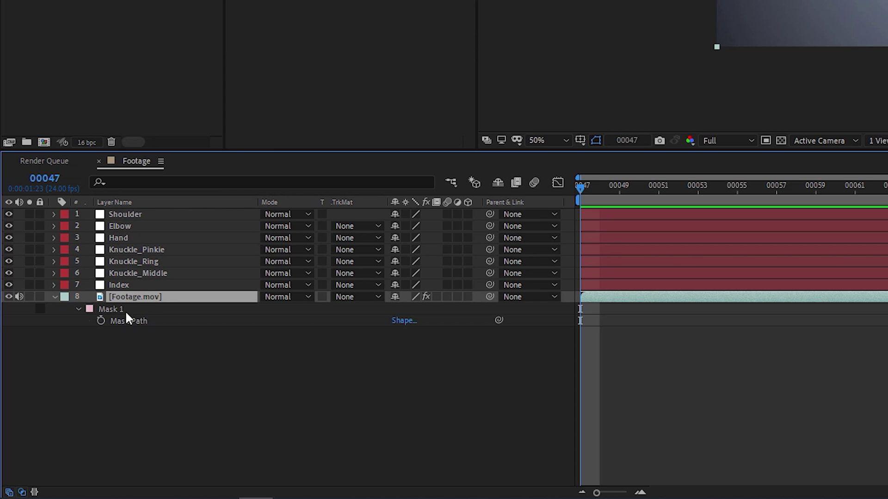
Create Shape Layer 1 with a Stroke and paste the footage's mask path into its Path.
{"action": "left_click", "coordinate": [126, 319]}
{"action": "left_click", "coordinate": [118, 9]}
{"action": "mouse_move", "coordinate": [154, 28]}
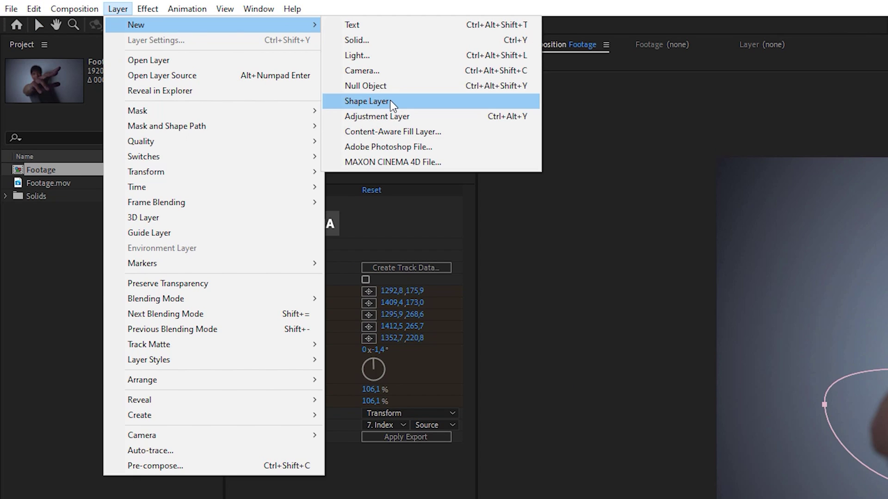
{"action": "left_click", "coordinate": [390, 101]}
{"action": "left_click", "coordinate": [475, 373]}
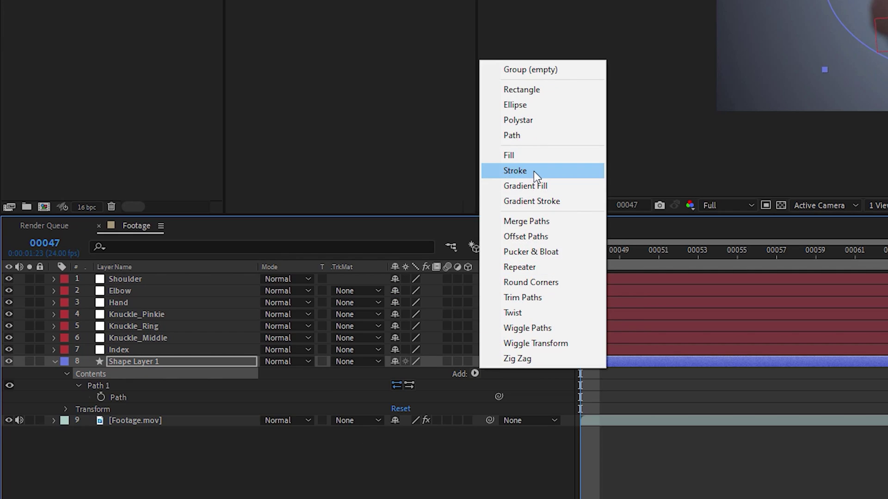
{"action": "left_click", "coordinate": [533, 172]}
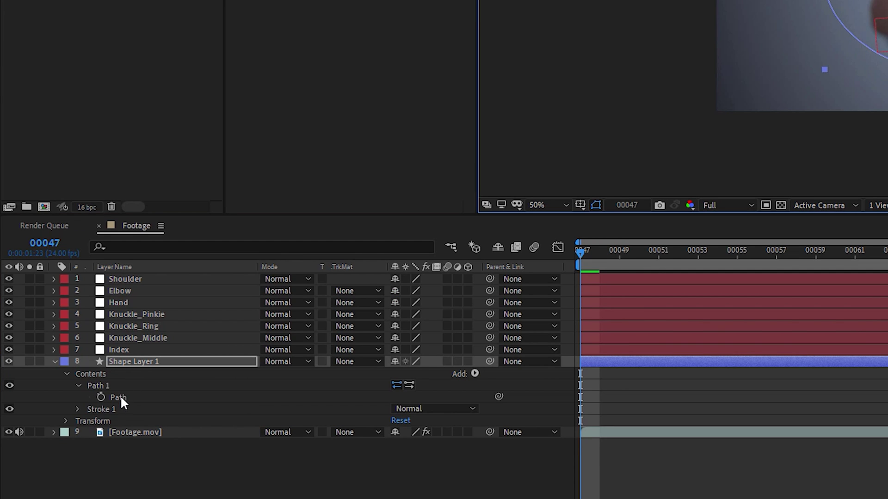
{"action": "left_click", "coordinate": [120, 398]}
Run Create Nulls From Paths with Points Follow Nulls and move null [1.0] to the top.
{"action": "left_click", "coordinate": [172, 6]}
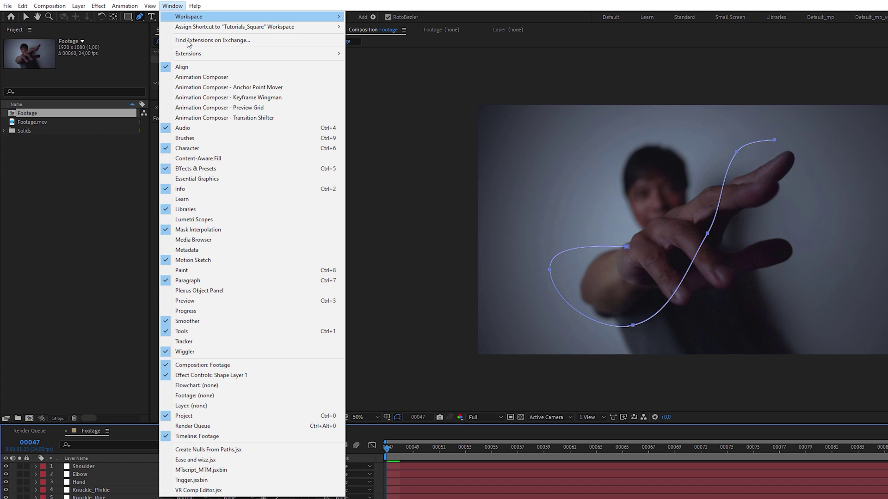
{"action": "left_click", "coordinate": [237, 451]}
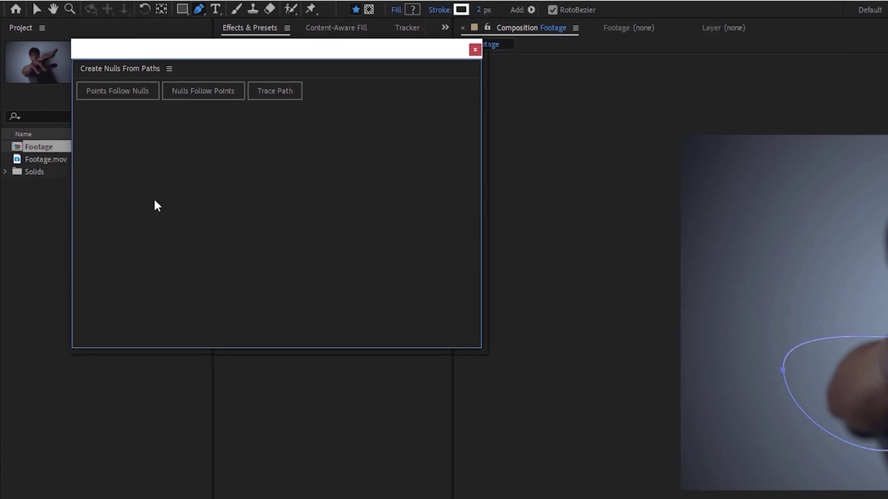
{"action": "left_click", "coordinate": [135, 94]}
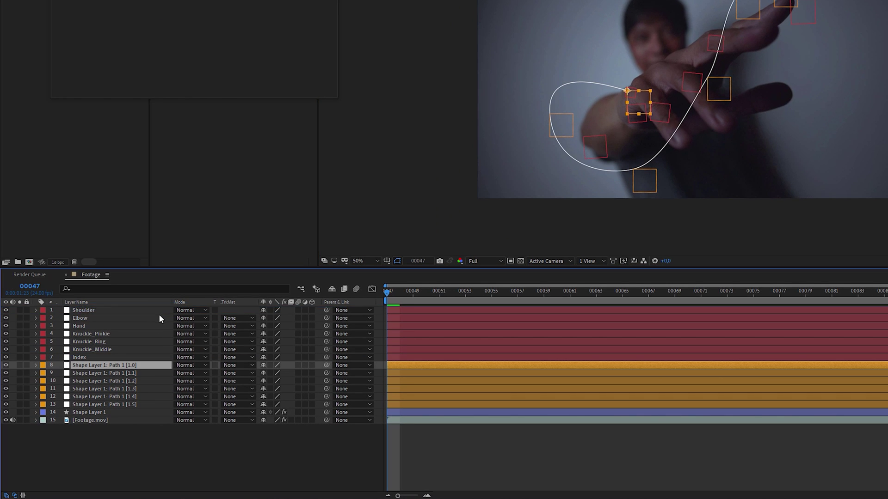
{"action": "key", "text": "ctrl+shift+bracketright"}
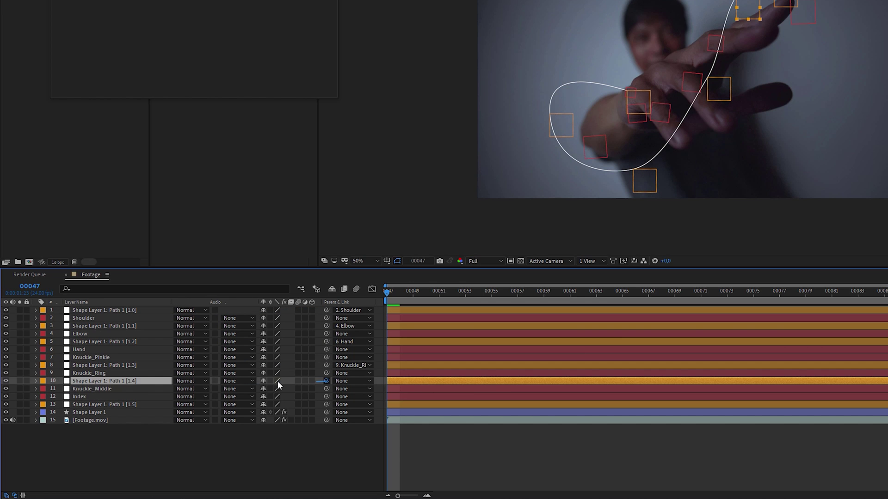
Parent the last path null to Index and remove Shoulder's Scale and Rotation animation.
{"action": "left_click_drag", "start_coordinate": [98, 406], "coordinate": [98, 406]}
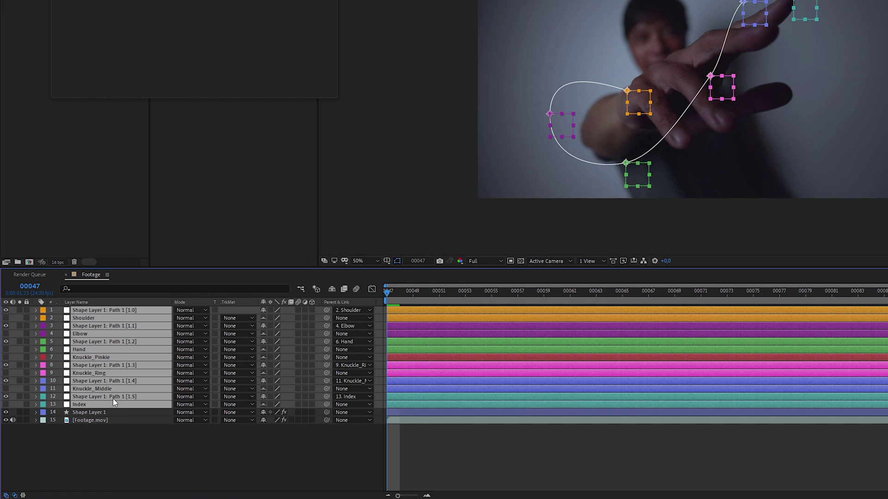
{"action": "key", "text": "u"}
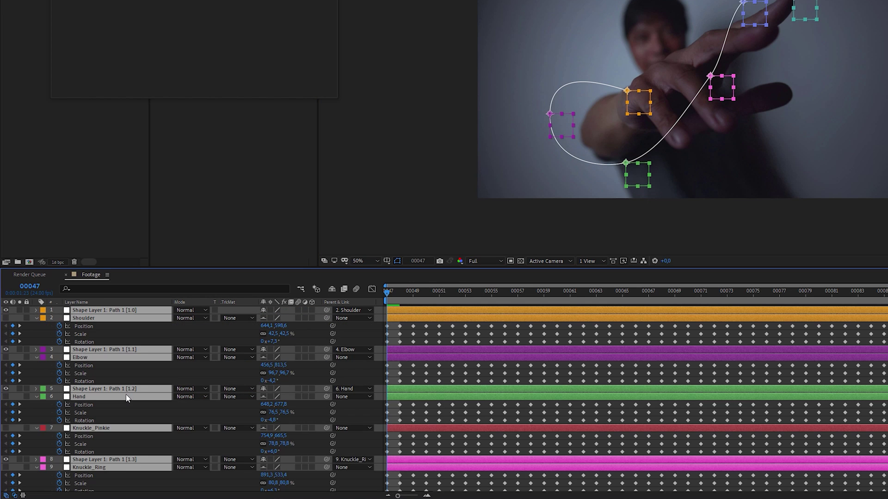
{"action": "left_click", "coordinate": [82, 334]}
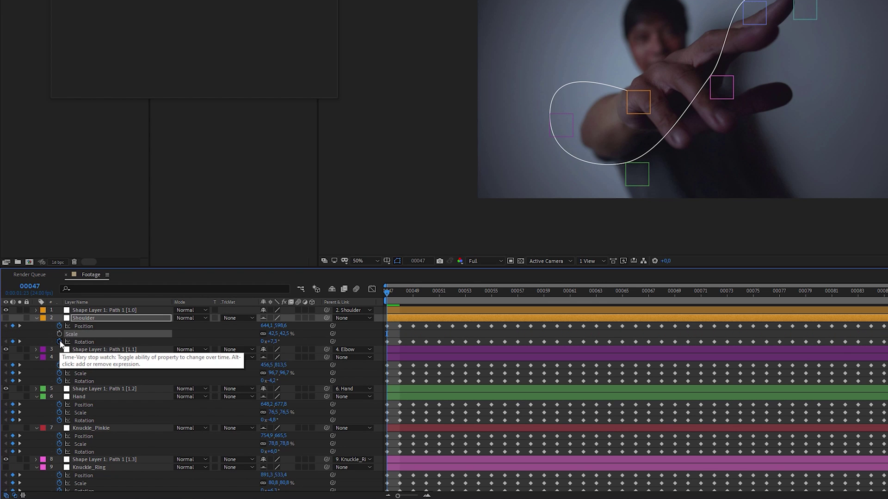
{"action": "left_click", "coordinate": [60, 342]}
{"action": "scroll", "coordinate": [61, 462], "scroll_direction": "down", "scroll_amount": 3}
{"action": "left_click", "coordinate": [60, 464]}
{"action": "key", "text": "u"}
Add Wiggle Paths to Shape Layer 1 with raised Size and Detail, then duplicate the layer.
{"action": "left_click", "coordinate": [96, 414]}
{"action": "key", "text": "ctrl+grave"}
{"action": "left_click", "coordinate": [317, 421]}
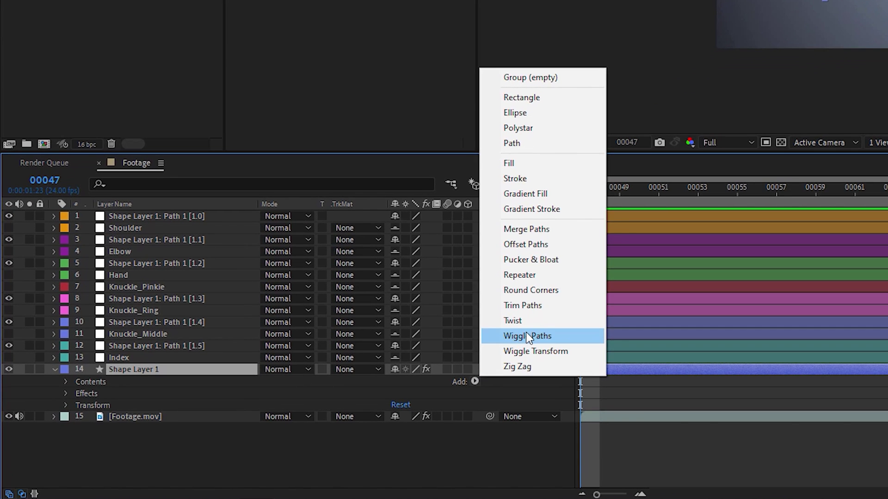
{"action": "left_click", "coordinate": [528, 337]}
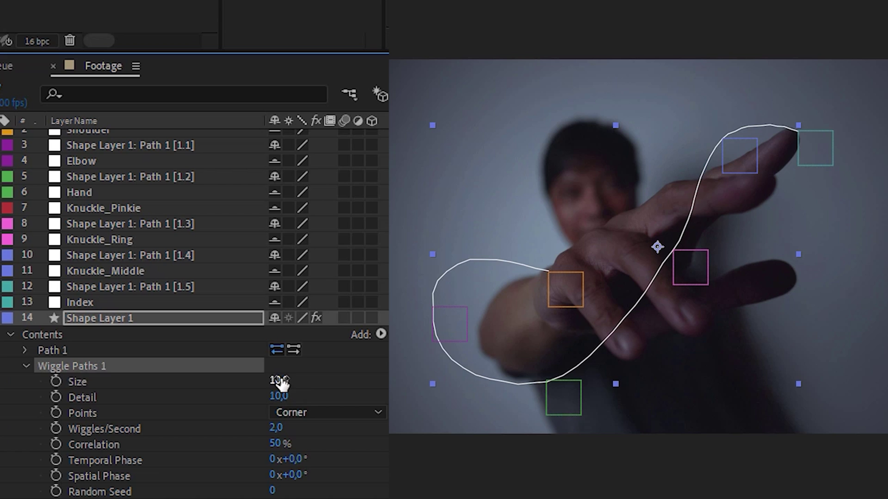
{"action": "left_click_drag", "start_coordinate": [279, 380], "coordinate": [296, 381]}
{"action": "mouse_move", "coordinate": [279, 396]}
{"action": "left_mouse_down"}
{"action": "mouse_move", "coordinate": [327, 387]}
{"action": "mouse_move", "coordinate": [289, 397]}
{"action": "mouse_move", "coordinate": [305, 381]}
{"action": "mouse_move", "coordinate": [288, 406]}
{"action": "left_mouse_up"}
{"action": "key", "text": "u"}
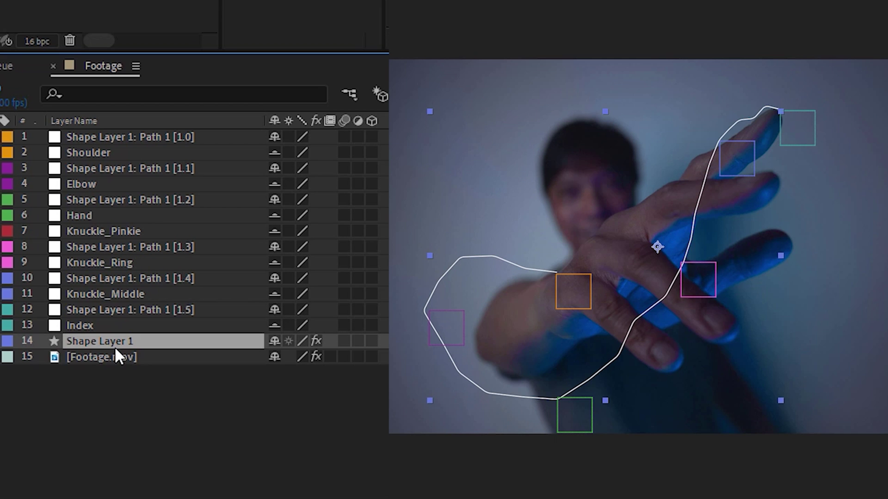
{"action": "key", "text": "ctrl+d"}
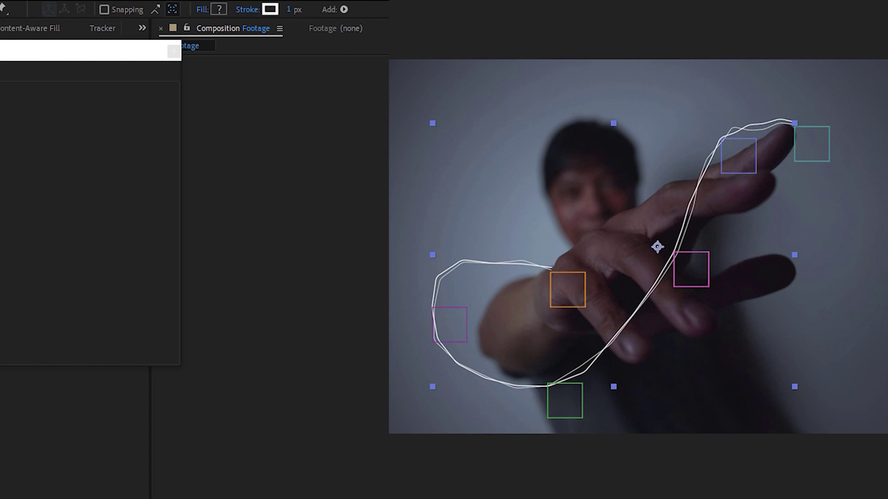
Add Trim Paths to Shape Layer 2, adjust its End, and keyframe its Start value.
{"action": "left_click", "coordinate": [337, 342]}
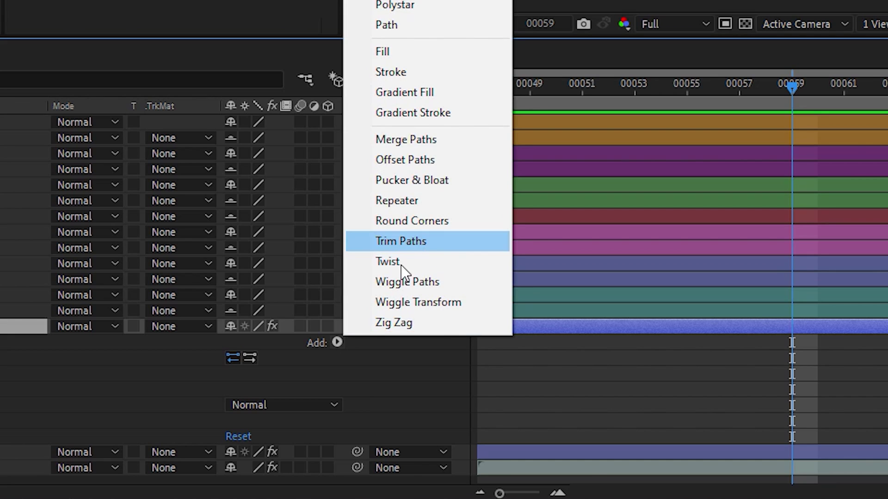
{"action": "left_click", "coordinate": [416, 242]}
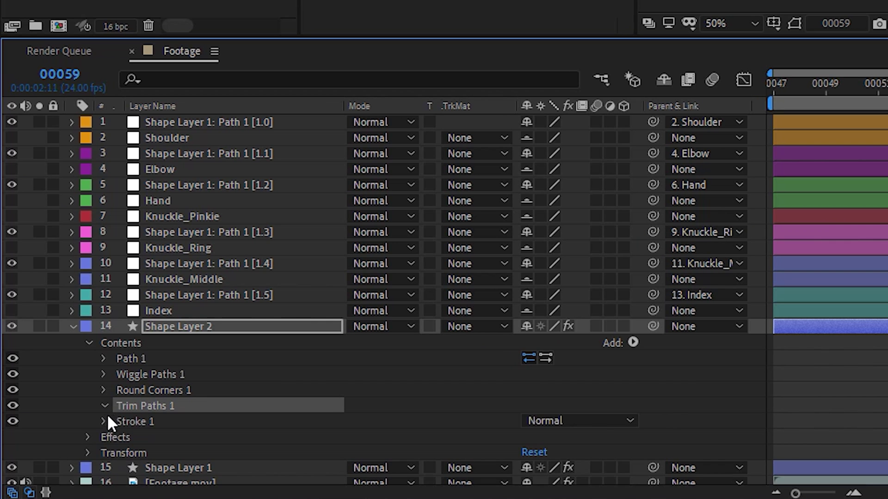
{"action": "left_click_drag", "start_coordinate": [532, 436], "coordinate": [503, 436]}
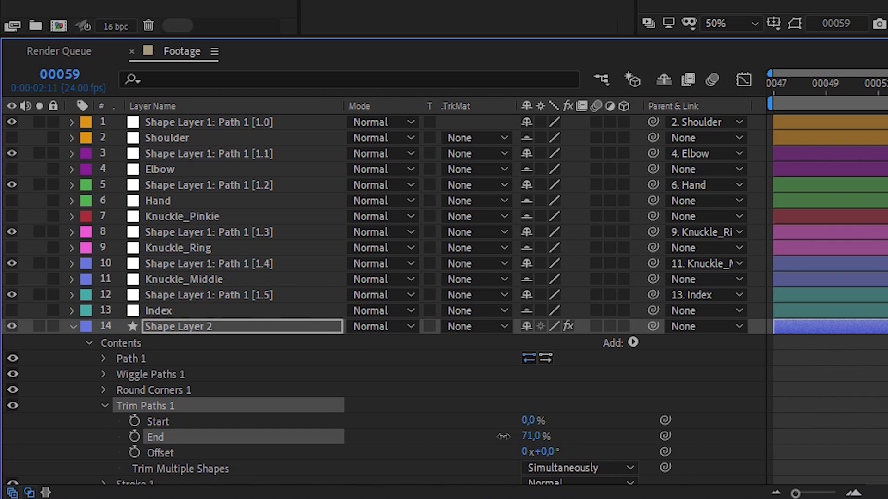
{"action": "left_click", "coordinate": [134, 422]}
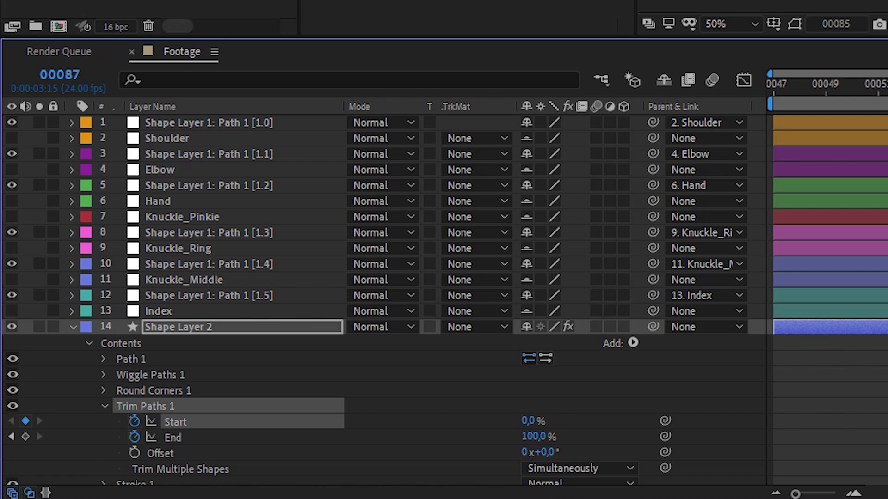
{"action": "key", "text": "j"}
{"action": "key", "text": "j"}
{"action": "left_click", "coordinate": [39, 463]}
{"action": "left_click", "coordinate": [72, 328]}
Paste the Trim Paths into Shape Layer 1's Contents, preview, and select layers 1–15.
{"action": "left_click", "coordinate": [93, 343]}
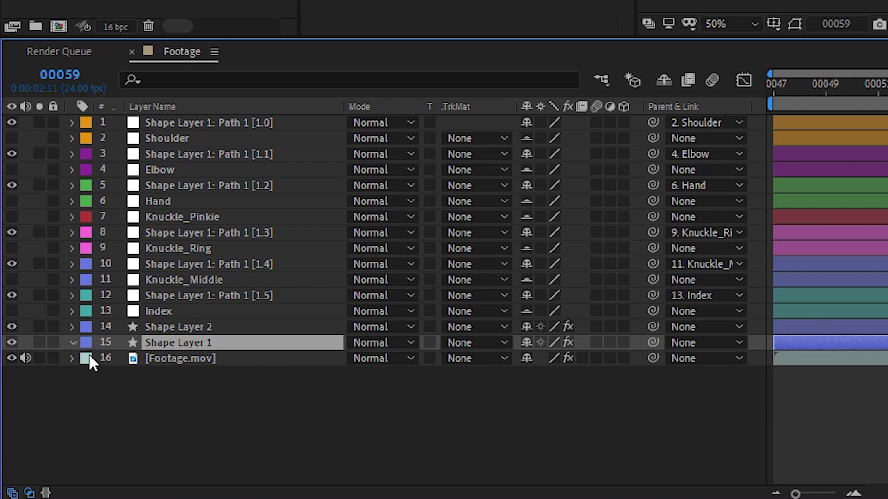
{"action": "left_click", "coordinate": [73, 342]}
{"action": "left_click", "coordinate": [89, 359]}
{"action": "left_click", "coordinate": [116, 359]}
{"action": "key", "text": "ctrl+v"}
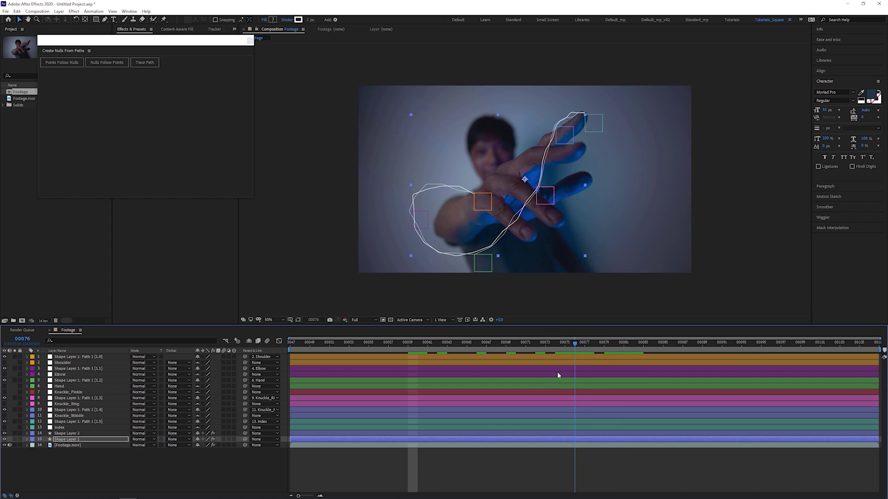
{"action": "key", "text": "space"}
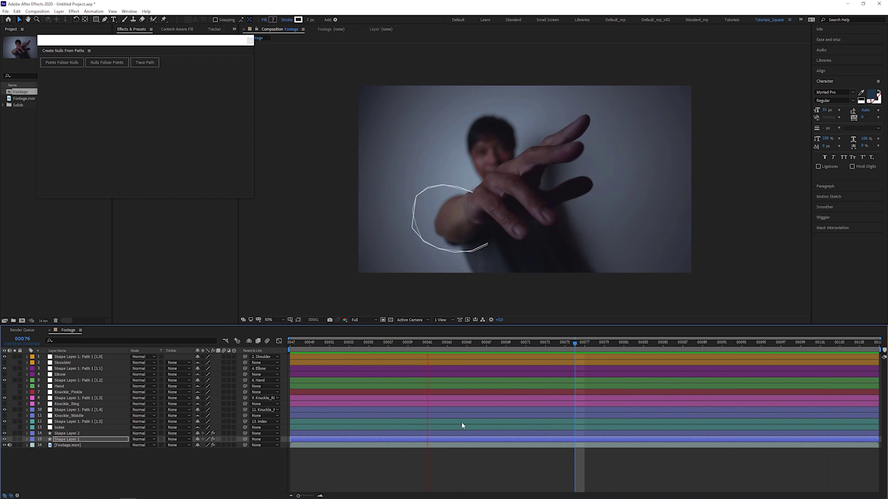
{"action": "key", "text": "space"}
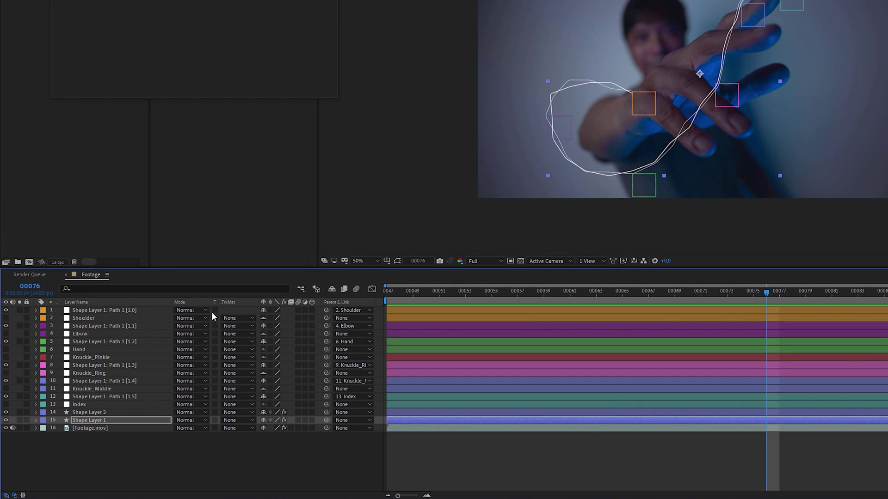
{"action": "left_click", "coordinate": [145, 310]}
{"action": "left_click", "coordinate": [113, 420], "text": "shift"}
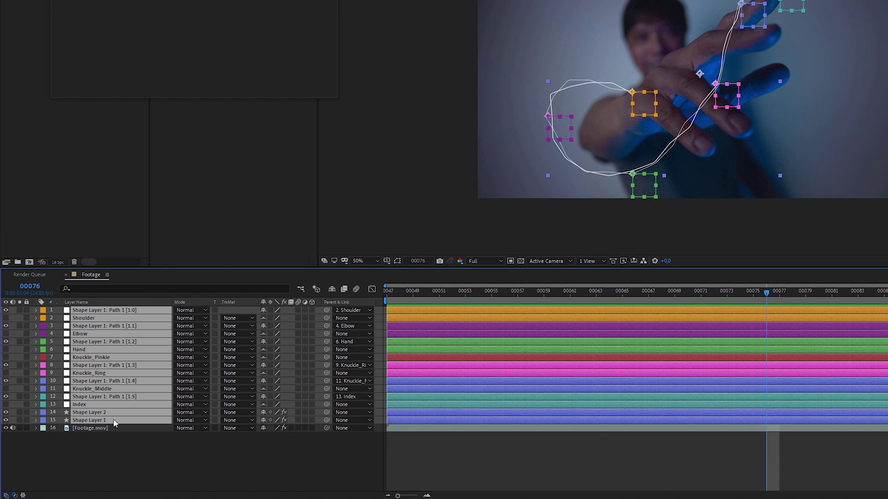
Precompose the selected layers into _Bolt and give it a saturated blue Fill.
{"action": "right_click", "coordinate": [115, 420]}
{"action": "left_click", "coordinate": [194, 366]}
{"action": "left_click", "coordinate": [623, 232]}
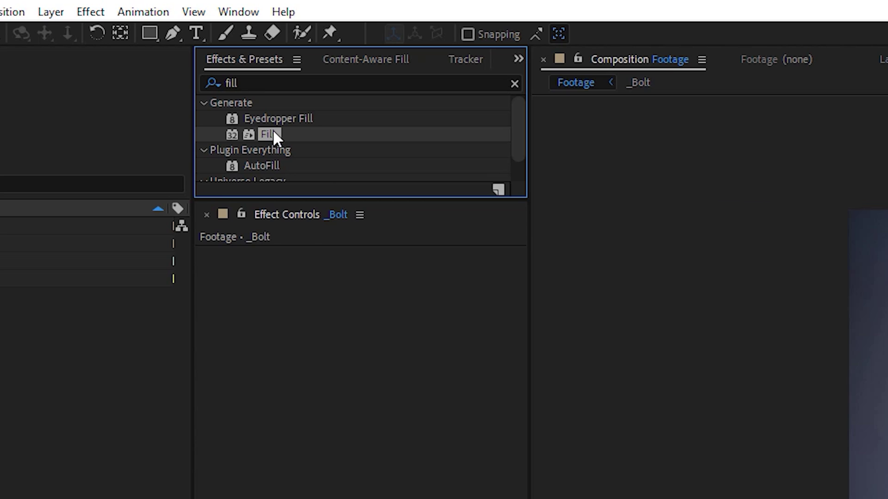
{"action": "left_click_drag", "start_coordinate": [273, 132], "coordinate": [95, 464]}
{"action": "left_click", "coordinate": [295, 204]}
{"action": "left_click", "coordinate": [459, 457]}
{"action": "left_click", "coordinate": [443, 393]}
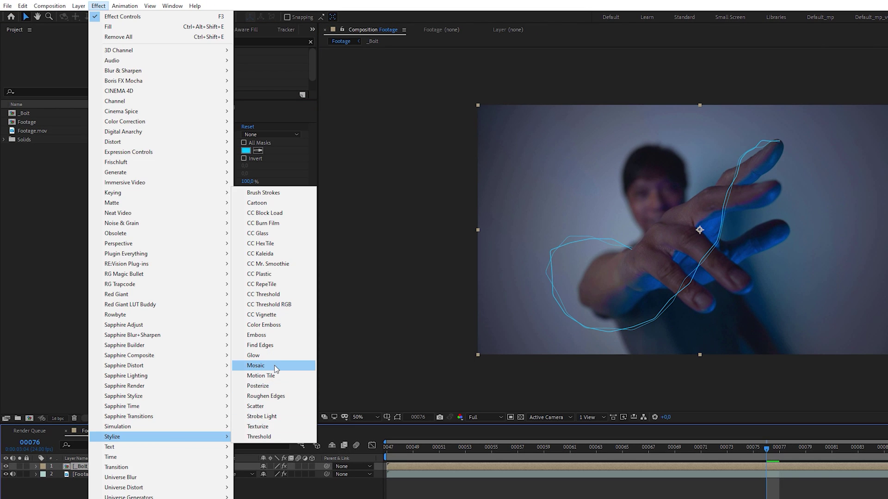
Add Glow to _Bolt, set its blend mode to Add, and duplicate Footage.mov.
{"action": "left_click", "coordinate": [275, 355]}
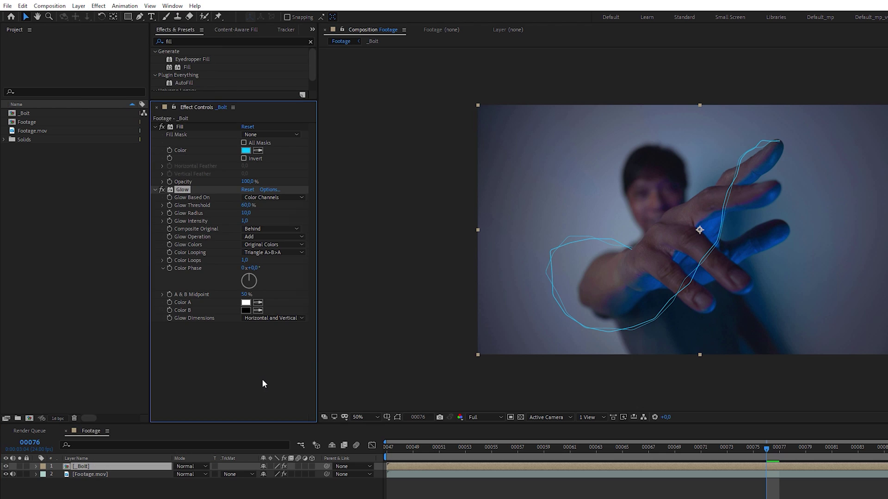
{"action": "left_click", "coordinate": [192, 464]}
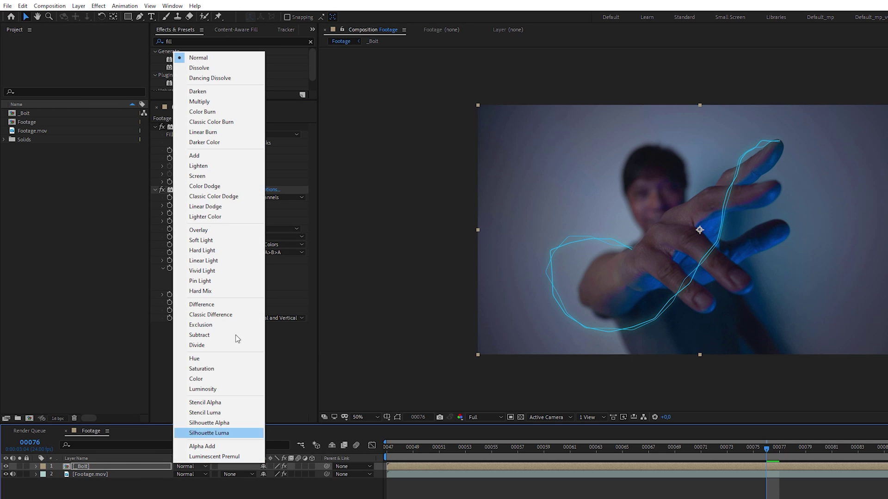
{"action": "left_click", "coordinate": [219, 158]}
{"action": "left_click", "coordinate": [116, 475]}
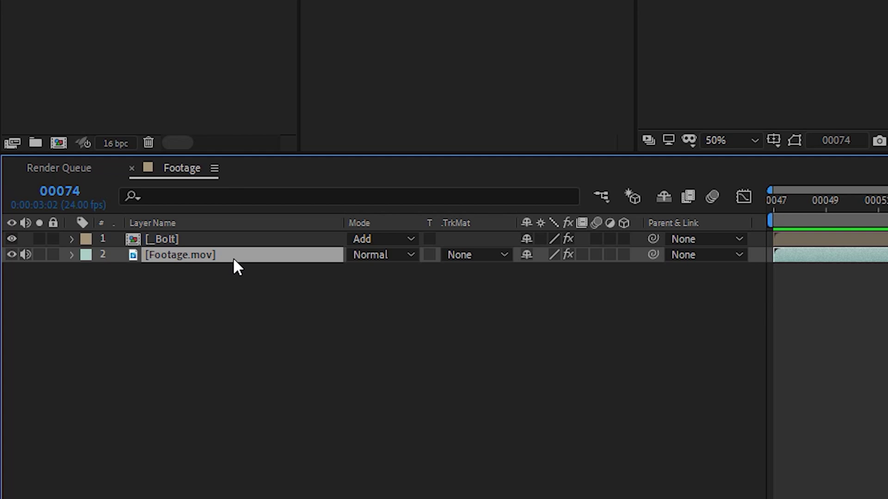
{"action": "key", "text": "ctrl+d"}
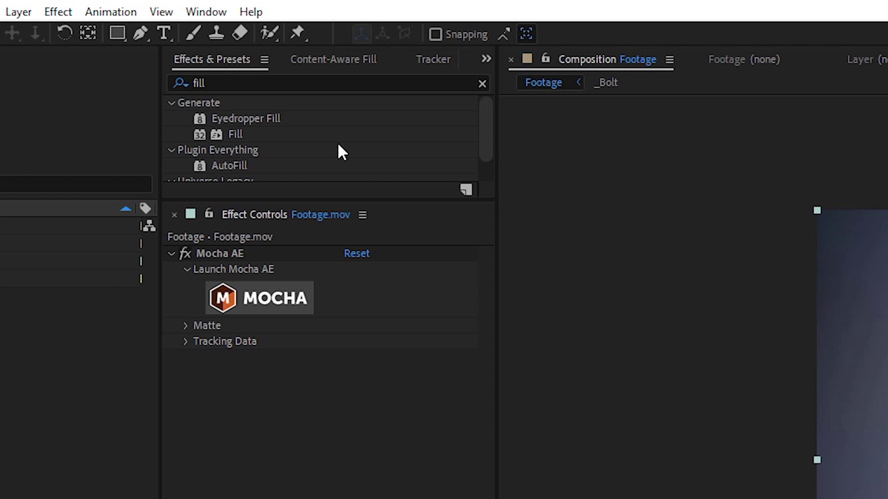
{"action": "left_click", "coordinate": [271, 33]}
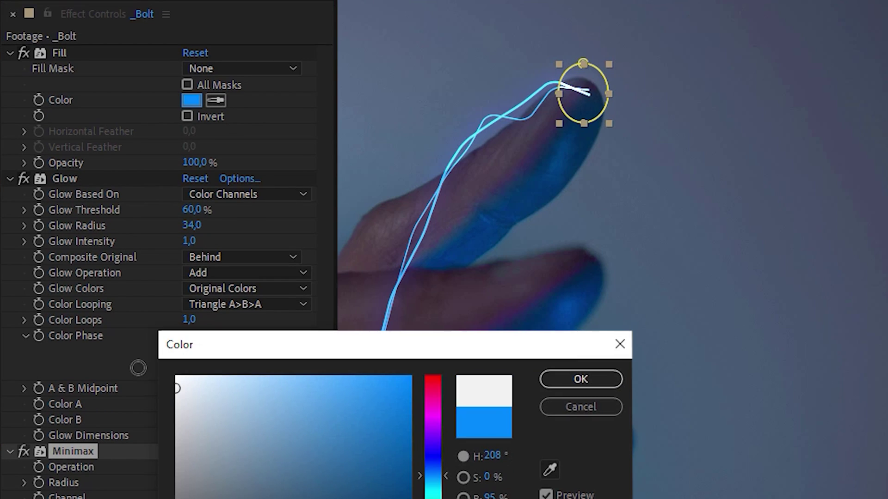
Fill the fingertip bolt white, set Minimax radius 6, and add Fast Box Blur 8.0 with 3 iterations.
{"action": "left_click", "coordinate": [593, 377]}
{"action": "scroll", "coordinate": [204, 334], "scroll_direction": "down", "scroll_amount": 5}
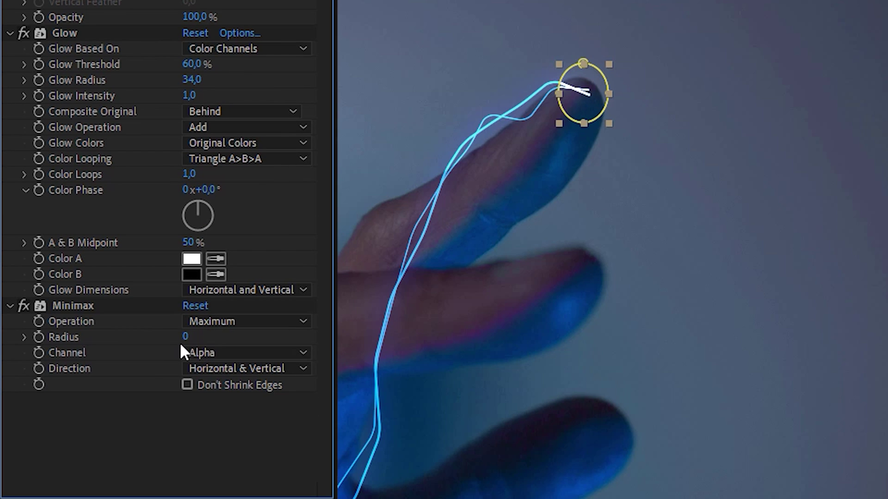
{"action": "left_click", "coordinate": [185, 338]}
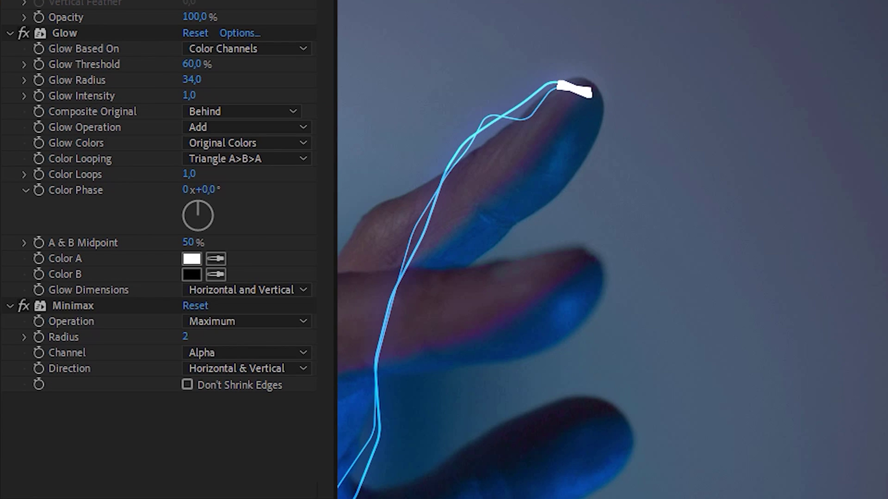
{"action": "left_click_drag", "start_coordinate": [243, 0], "coordinate": [243, 5]}
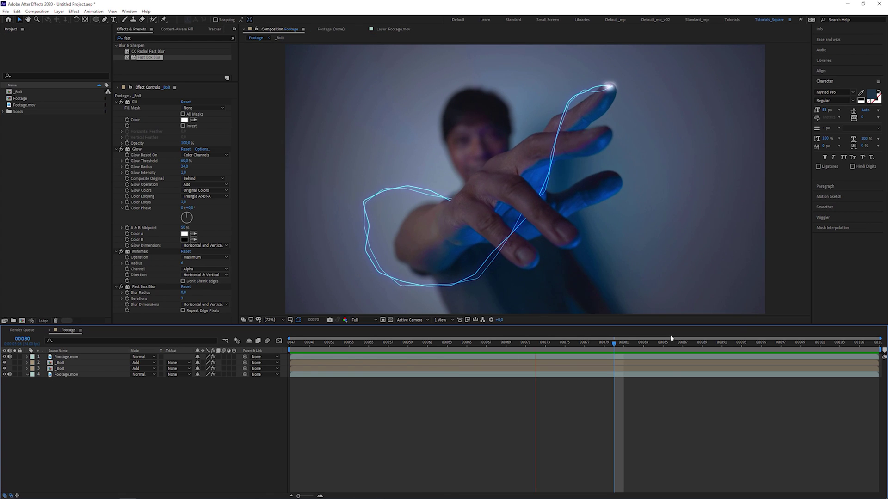
{"action": "key", "text": "space"}
Create Black Solid 1 with a Gradient Ramp, reposition its ramp points, and send it to the bottom.
{"action": "left_click_drag", "start_coordinate": [594, 343], "coordinate": [307, 343]}
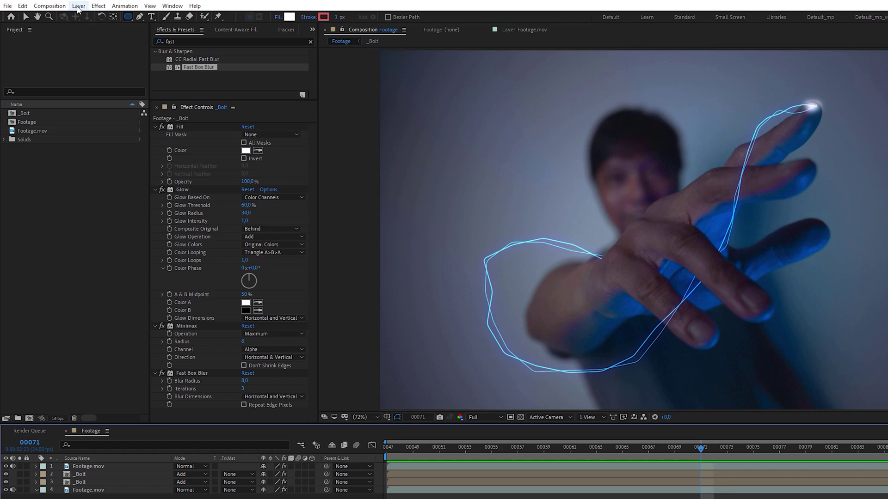
{"action": "left_click", "coordinate": [77, 6]}
{"action": "mouse_move", "coordinate": [93, 16]}
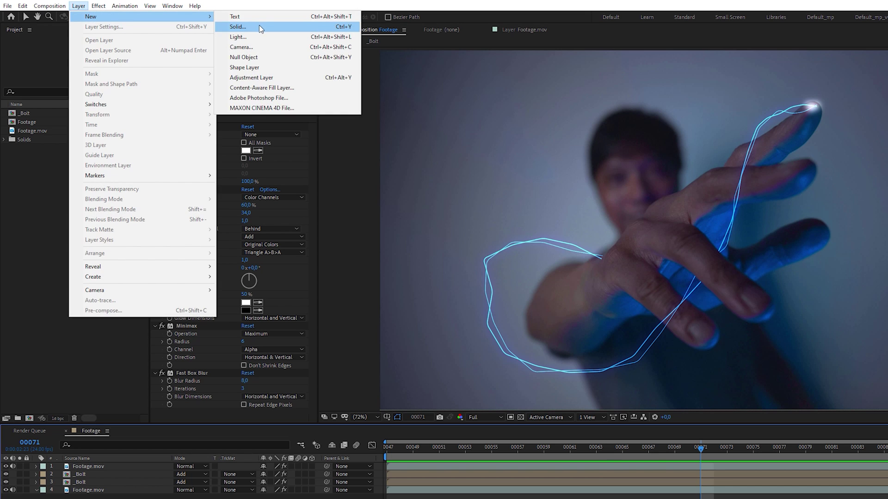
{"action": "left_click", "coordinate": [237, 27]}
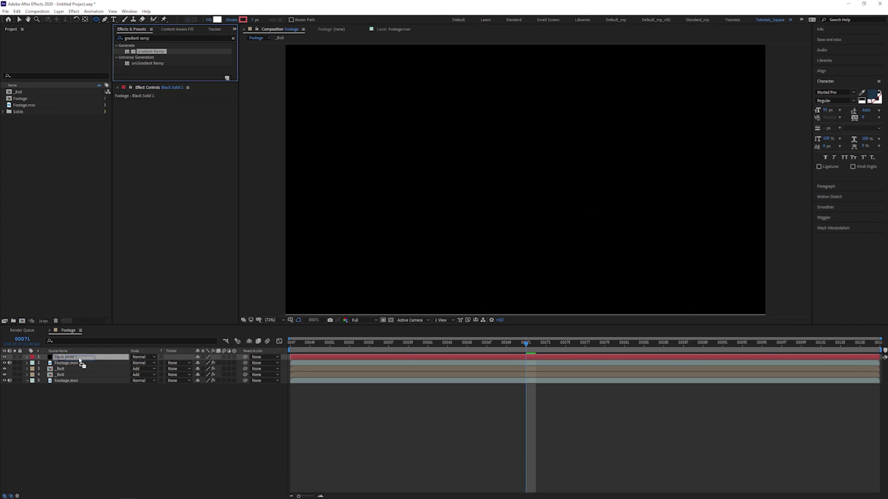
{"action": "double_click", "coordinate": [276, 80]}
{"action": "left_click_drag", "start_coordinate": [525, 45], "coordinate": [434, 199]}
{"action": "left_click_drag", "start_coordinate": [524, 314], "coordinate": [601, 102]}
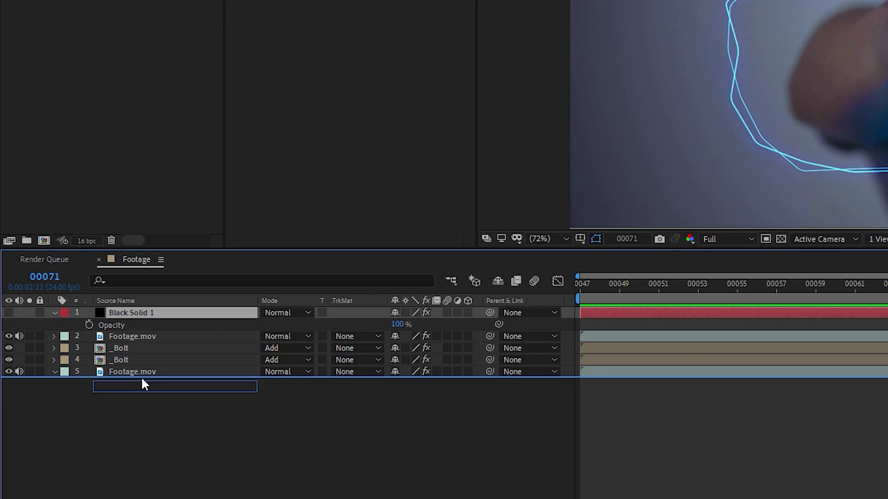
{"action": "key", "text": "ctrl+shift+bracketleft"}
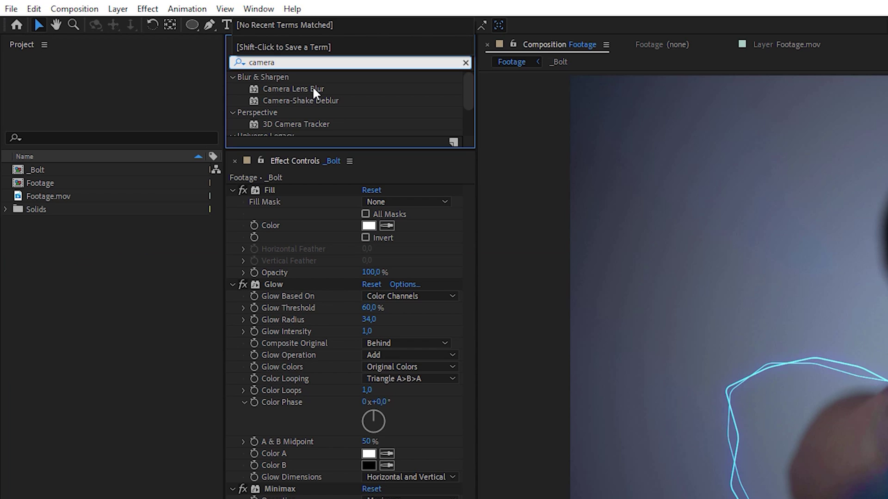
Give the lower _Bolt a Camera Lens Blur of radius 21 mapped from Black Solid 1's Effects & Masks.
{"action": "left_click_drag", "start_coordinate": [312, 86], "coordinate": [158, 339]}
{"action": "left_click_drag", "start_coordinate": [107, 429], "coordinate": [109, 428]}
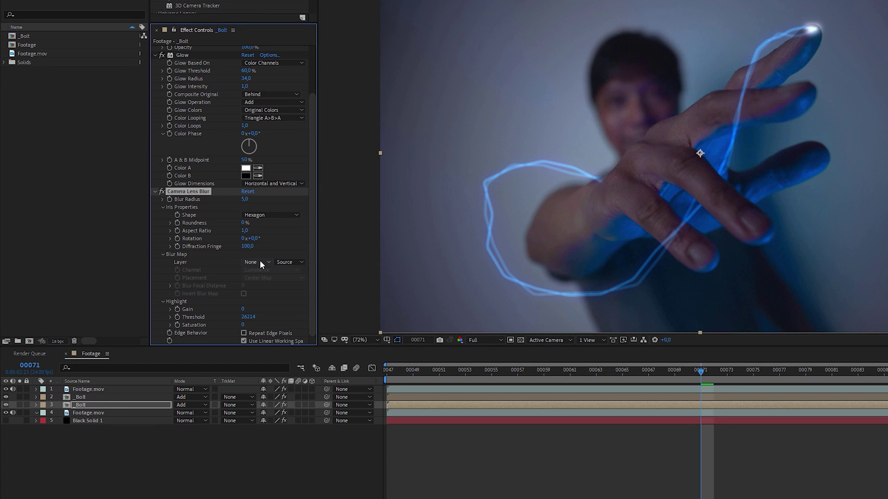
{"action": "left_click", "coordinate": [261, 262]}
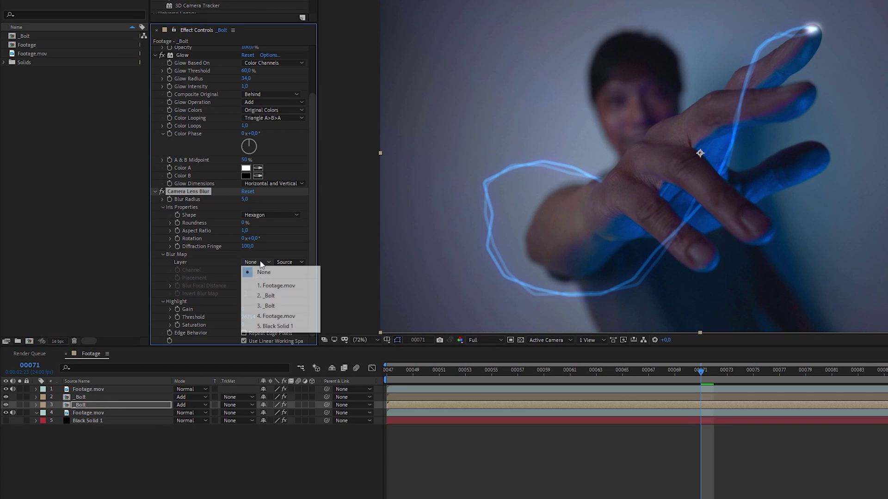
{"action": "left_click", "coordinate": [295, 261]}
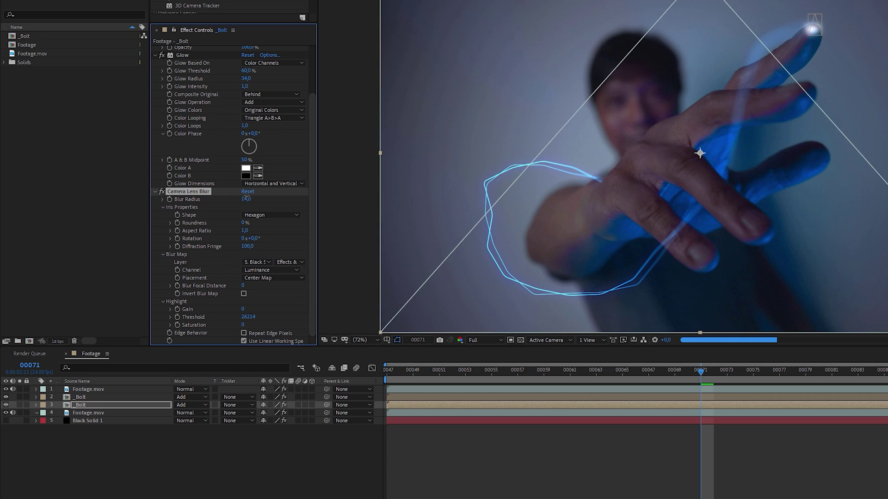
{"action": "left_click_drag", "start_coordinate": [247, 199], "coordinate": [244, 199]}
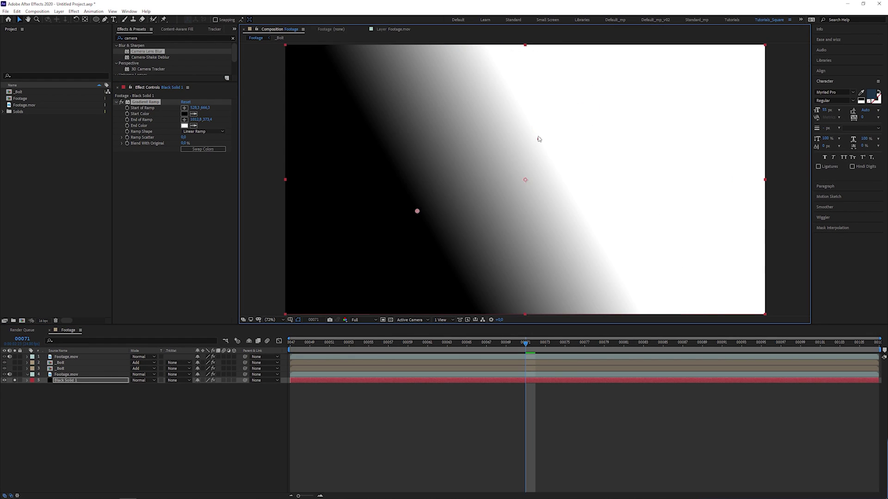
{"action": "left_click_drag", "start_coordinate": [417, 211], "coordinate": [370, 232]}
{"action": "left_click_drag", "start_coordinate": [538, 138], "coordinate": [513, 149]}
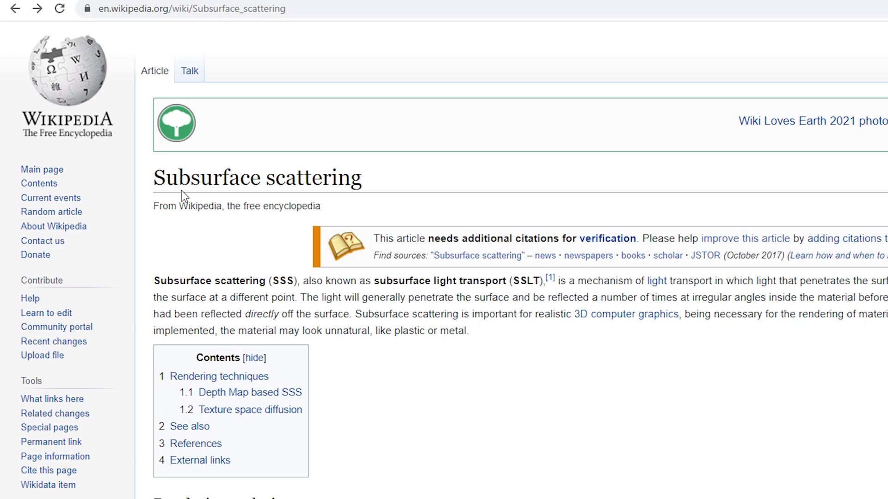
{"action": "left_click_drag", "start_coordinate": [153, 178], "coordinate": [423, 222]}
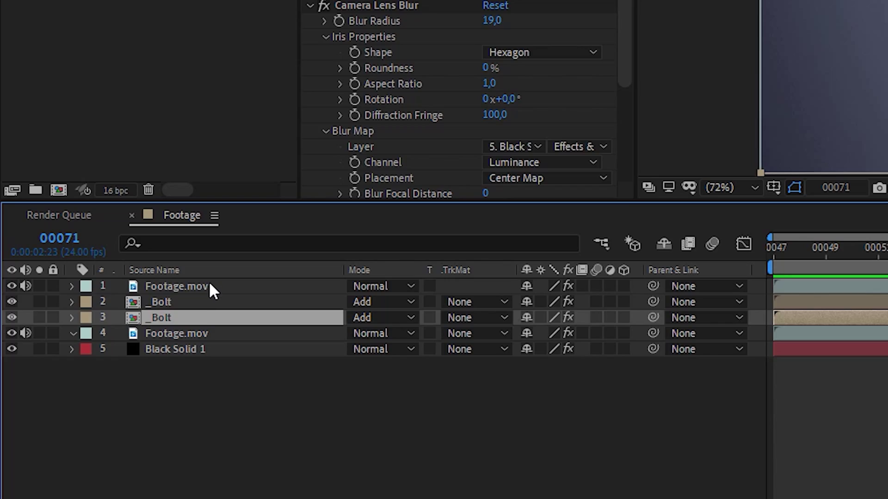
Duplicate the roto'd Footage.mov layer and apply Lumetri Color to the copy.
{"action": "left_click", "coordinate": [210, 288]}
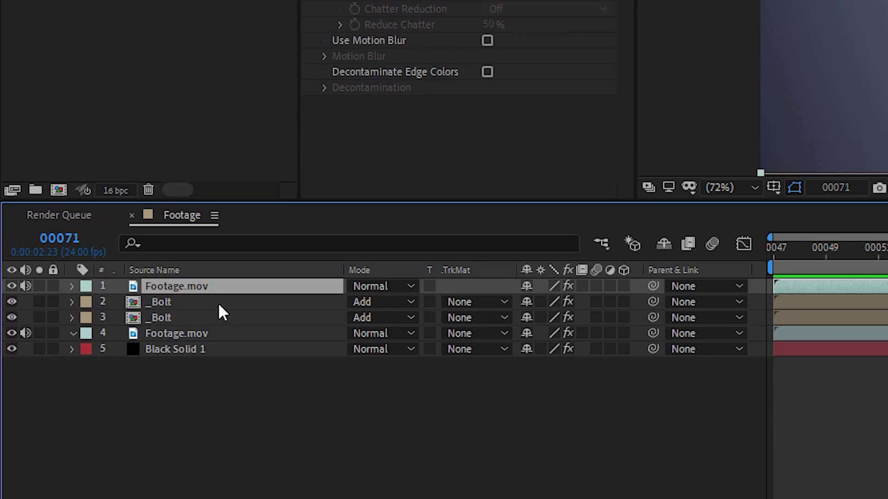
{"action": "key", "text": "ctrl+d"}
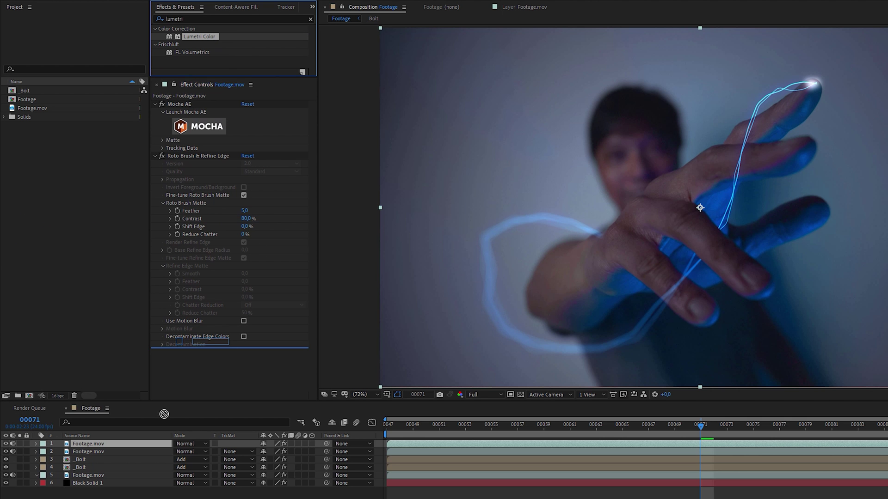
{"action": "left_click", "coordinate": [227, 302]}
{"action": "key", "text": "ctrl+v"}
Add a Stencil Alpha Circle effect, moved onto the finger, with Feather Outer Edge 75.
{"action": "double_click", "coordinate": [174, 19]}
{"action": "type", "text": "circle"}
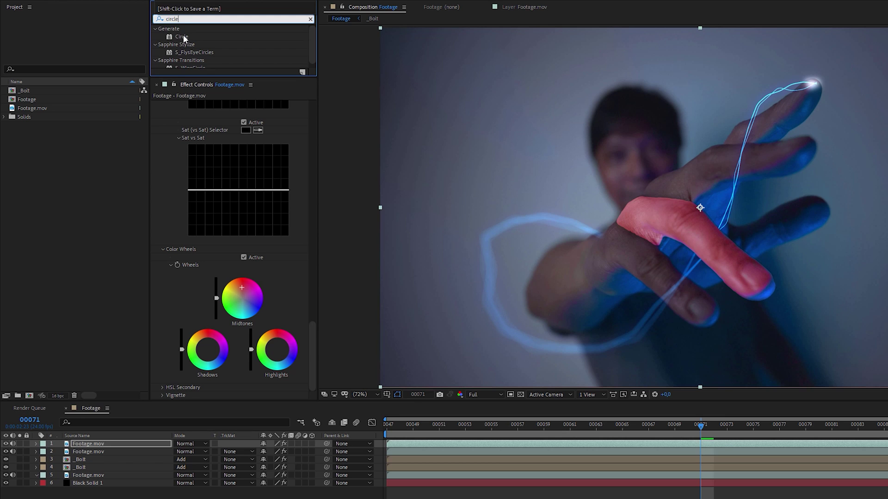
{"action": "left_click_drag", "start_coordinate": [183, 38], "coordinate": [109, 445]}
{"action": "left_click", "coordinate": [279, 396]}
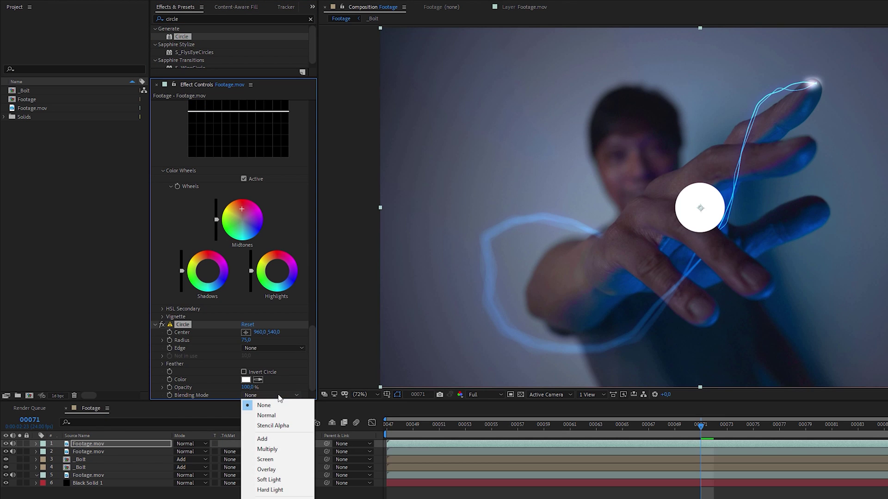
{"action": "left_click", "coordinate": [274, 426]}
{"action": "left_click_drag", "start_coordinate": [700, 209], "coordinate": [709, 243]}
{"action": "left_click", "coordinate": [162, 364]}
{"action": "left_click_drag", "start_coordinate": [245, 372], "coordinate": [274, 367]}
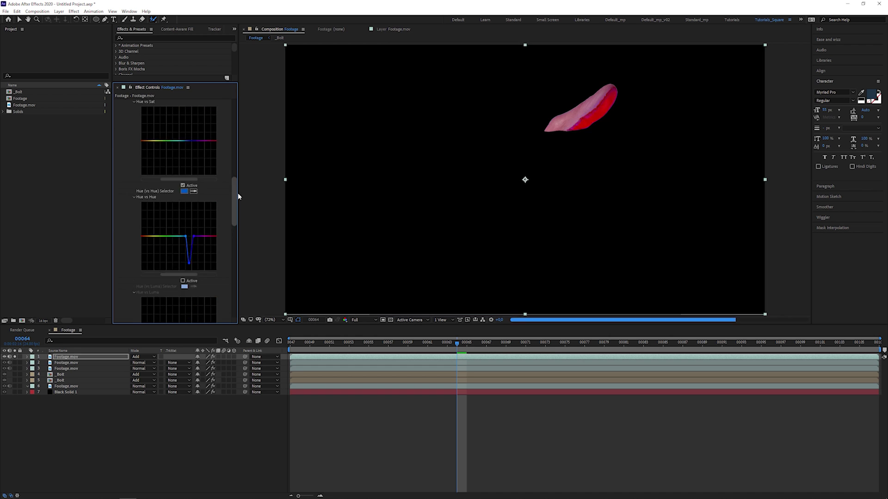
Disable Hue vs Hue, trim the finger-glow layers to roughly frames 00061–00090, and preview.
{"action": "left_click", "coordinate": [183, 196]}
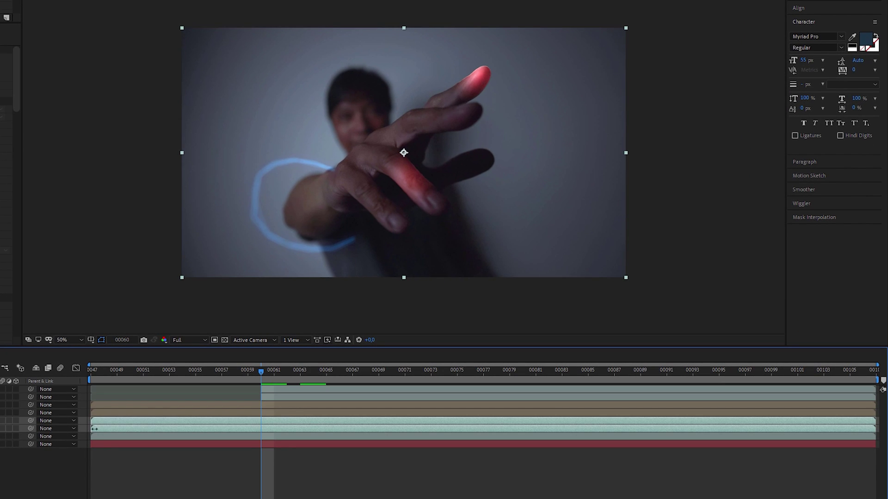
{"action": "left_click_drag", "start_coordinate": [92, 429], "coordinate": [260, 430]}
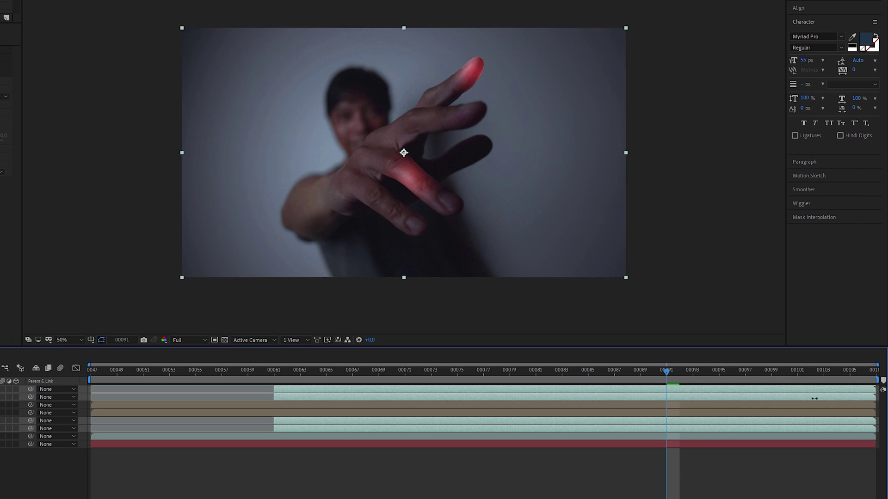
{"action": "left_click_drag", "start_coordinate": [815, 398], "coordinate": [654, 400]}
{"action": "key", "text": "space"}
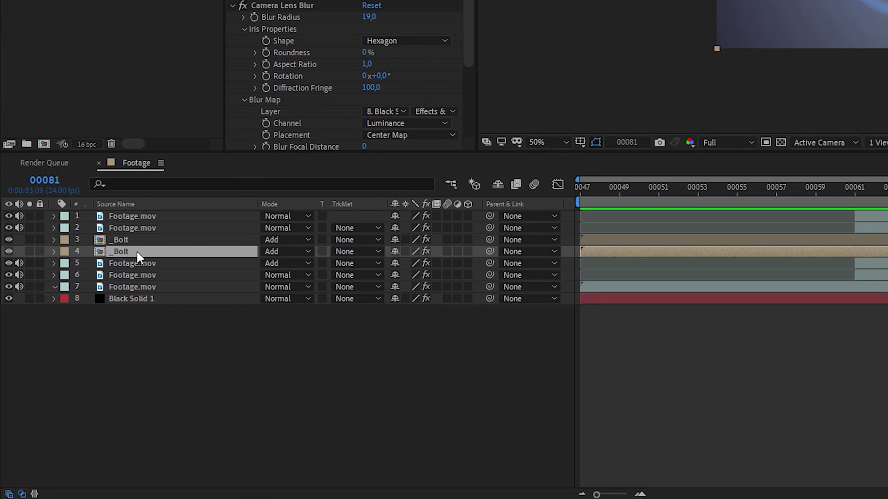
Inside the _Bolt precomp, add a new solid with CC Particle Systems II at Birth Rate 2,0.
{"action": "double_click", "coordinate": [137, 251]}
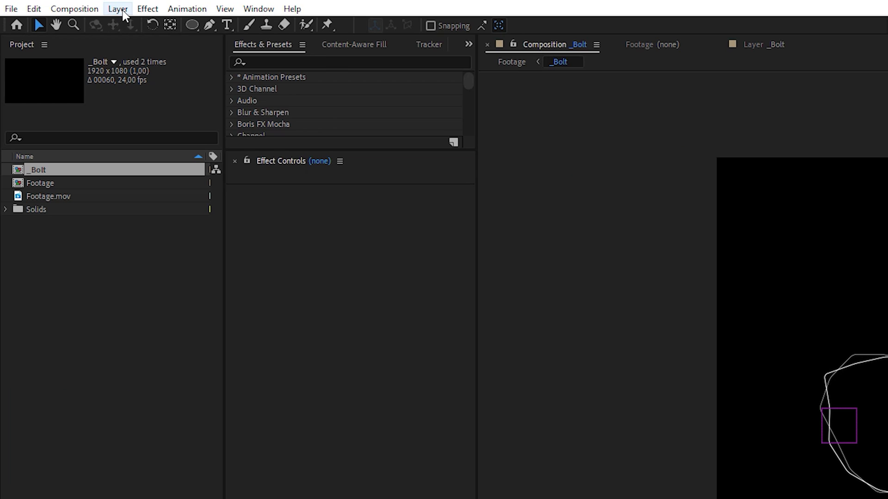
{"action": "left_click", "coordinate": [118, 9]}
{"action": "mouse_move", "coordinate": [135, 27]}
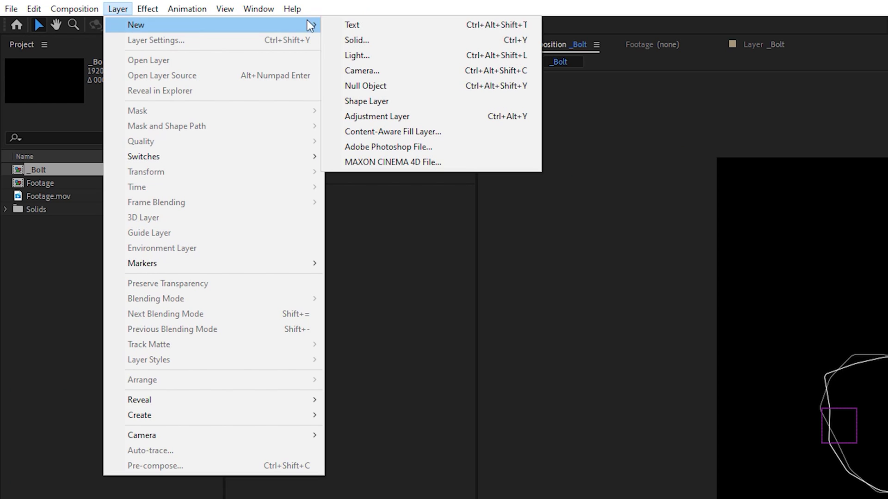
{"action": "left_click", "coordinate": [391, 41]}
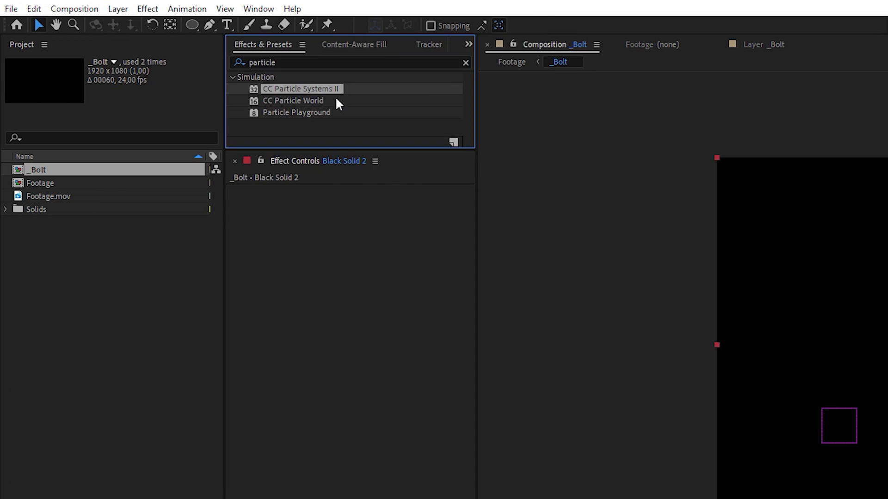
{"action": "left_click_drag", "start_coordinate": [319, 89], "coordinate": [293, 340]}
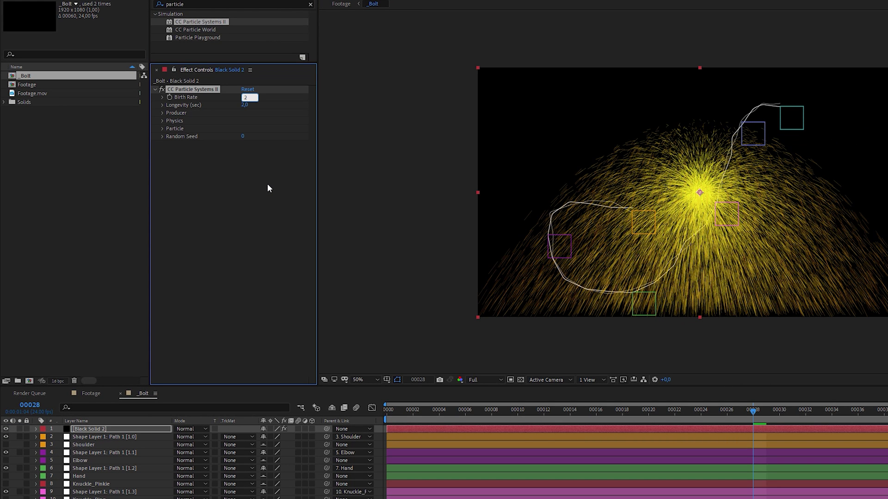
{"action": "key", "text": "Return"}
Set the particles to Shaded Sphere with Birth Size 0,02 and Death Size 0,10.
{"action": "left_click", "coordinate": [163, 129]}
{"action": "left_click", "coordinate": [273, 136]}
{"action": "left_click", "coordinate": [291, 171]}
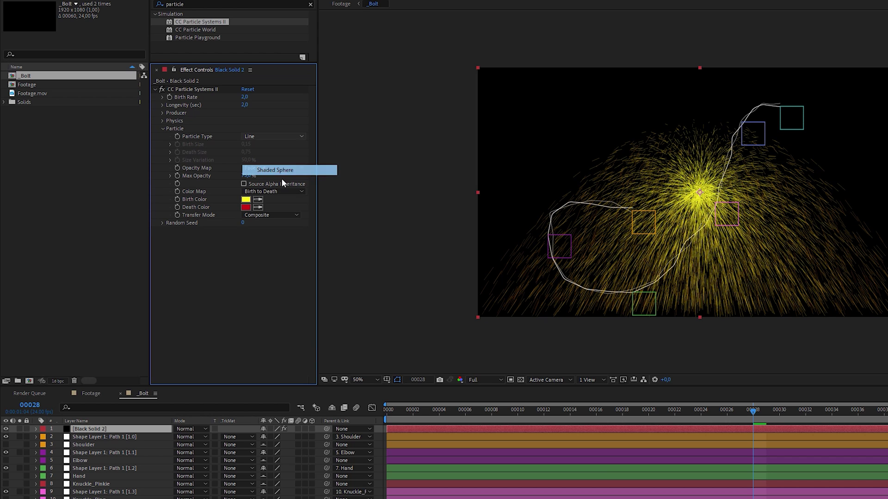
{"action": "type", "text": "0,02"}
{"action": "key", "text": "Tab"}
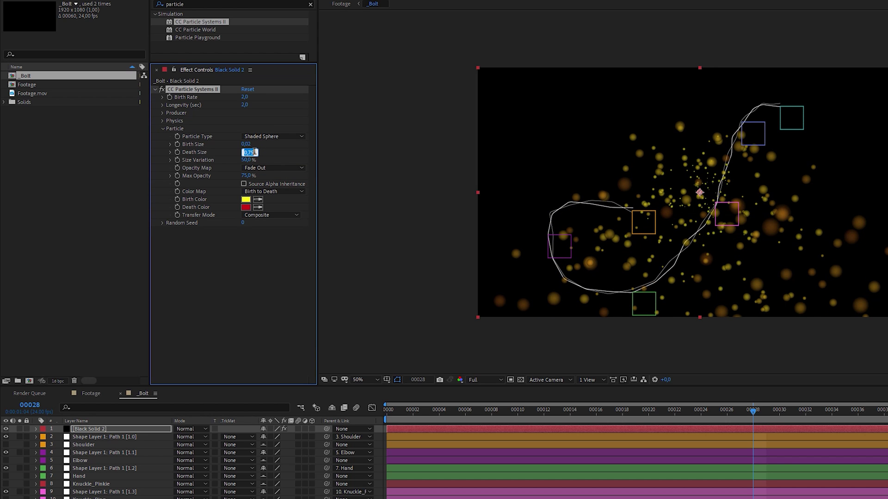
{"action": "type", "text": "0,1"}
{"action": "key", "text": "Return"}
Make the particle Birth Color and Death Color both white.
{"action": "left_click", "coordinate": [246, 200]}
{"action": "left_click", "coordinate": [238, 254]}
{"action": "key", "text": "Return"}
{"action": "left_click", "coordinate": [245, 207]}
{"action": "left_click", "coordinate": [236, 252]}
{"action": "key", "text": "Return"}
{"action": "left_click", "coordinate": [437, 416]}
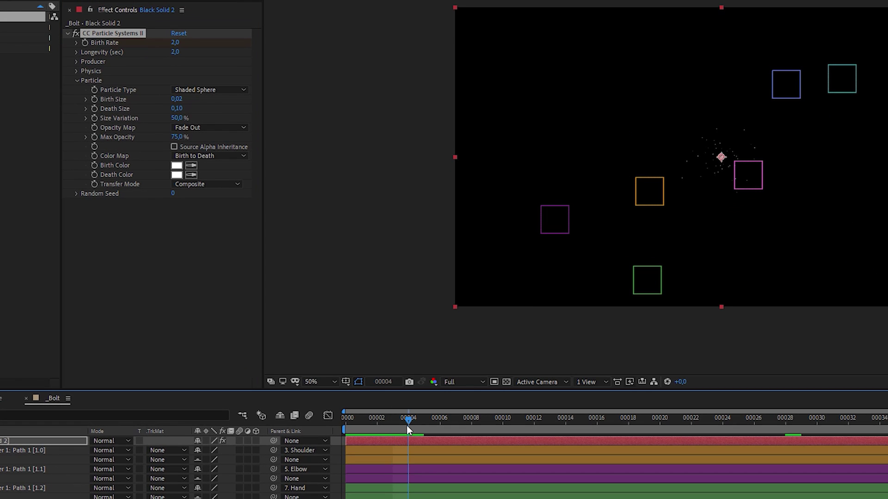
Keyframe Birth Rate 2,0 at the first frame and 0,0 one frame later, then preview the burst.
{"action": "key", "text": "Home"}
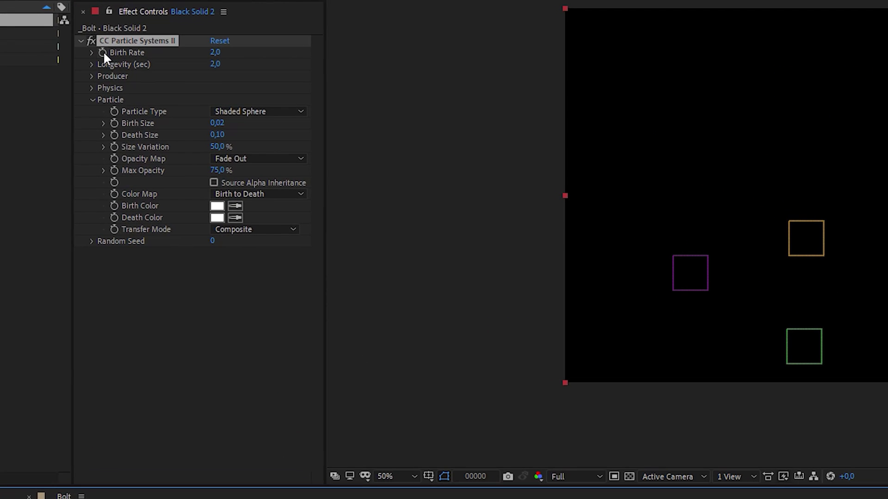
{"action": "left_click", "coordinate": [104, 51]}
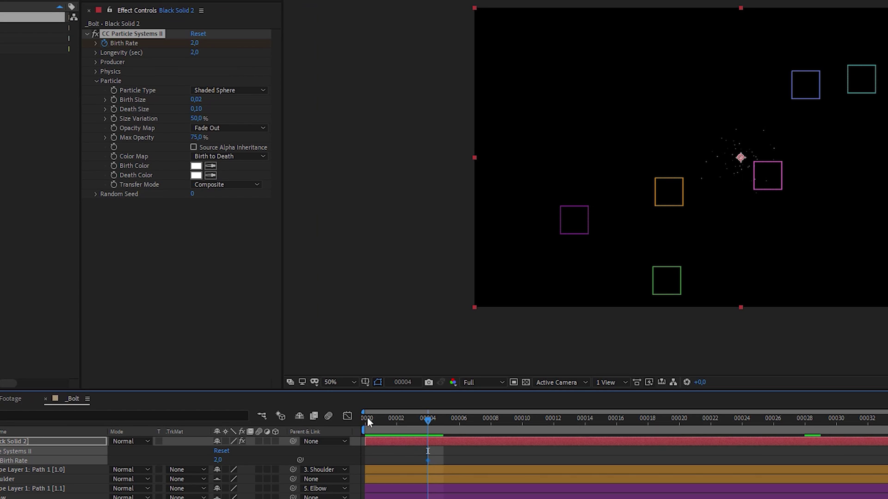
{"action": "key", "text": "Page_Down"}
{"action": "left_click", "coordinate": [195, 43]}
{"action": "type", "text": "0"}
{"action": "key", "text": "Return"}
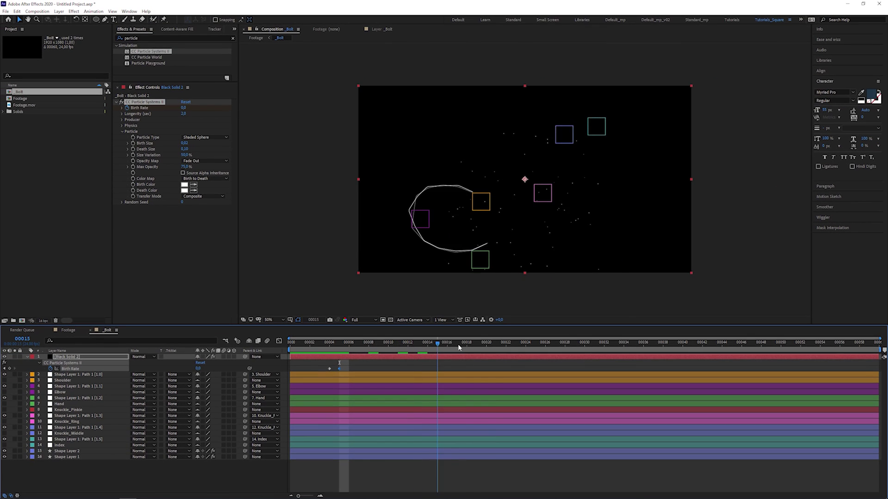
{"action": "left_click_drag", "start_coordinate": [638, 421], "coordinate": [673, 407]}
{"action": "key", "text": "space"}
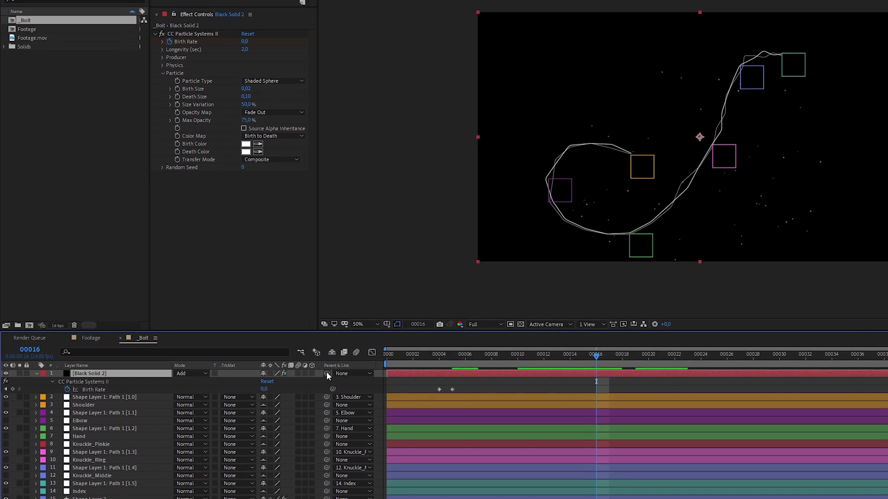
Parent Black Solid 2 to layer 13's path point and set its Position to 0,0.
{"action": "left_click_drag", "start_coordinate": [326, 373], "coordinate": [117, 484]}
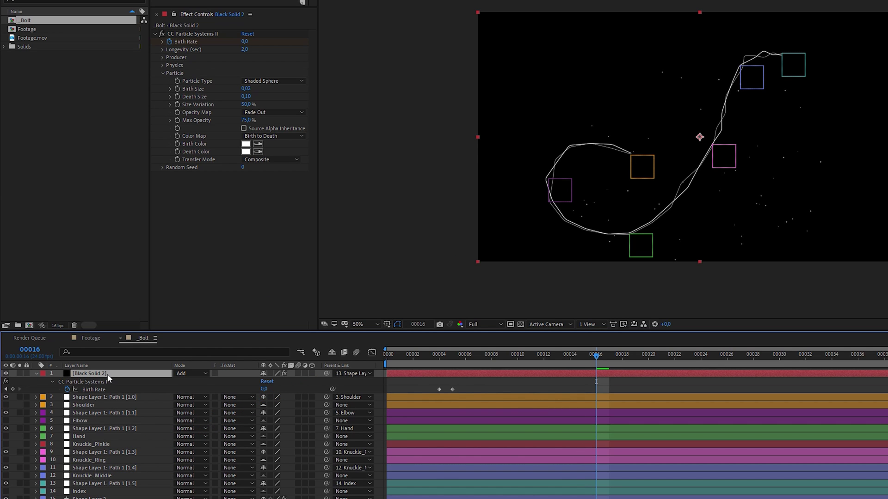
{"action": "type", "text": "p"}
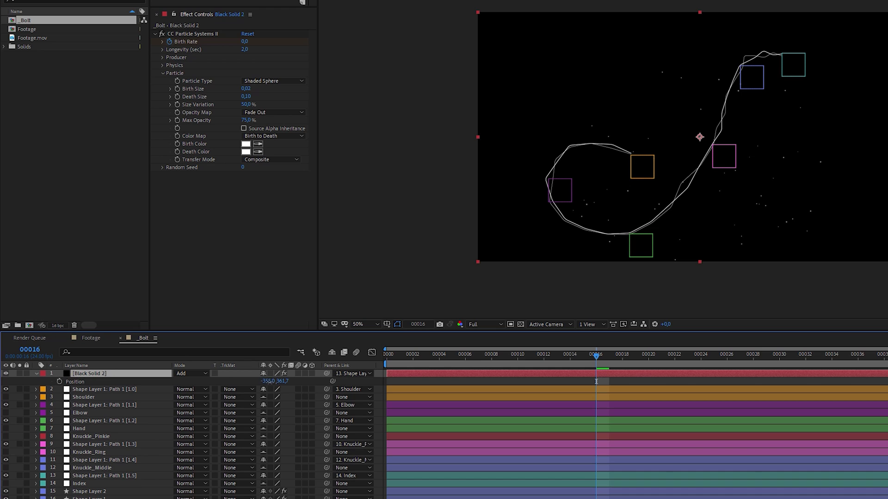
{"action": "type", "text": "0"}
{"action": "key", "text": "Tab"}
{"action": "type", "text": "0"}
{"action": "key", "text": "Return"}
{"action": "key", "text": "Page_Up"}
{"action": "key", "text": "Page_Up"}
Start the particle layer a few frames later, then duplicate it and offset the copy slightly earlier.
{"action": "left_click_drag", "start_coordinate": [433, 375], "coordinate": [495, 376]}
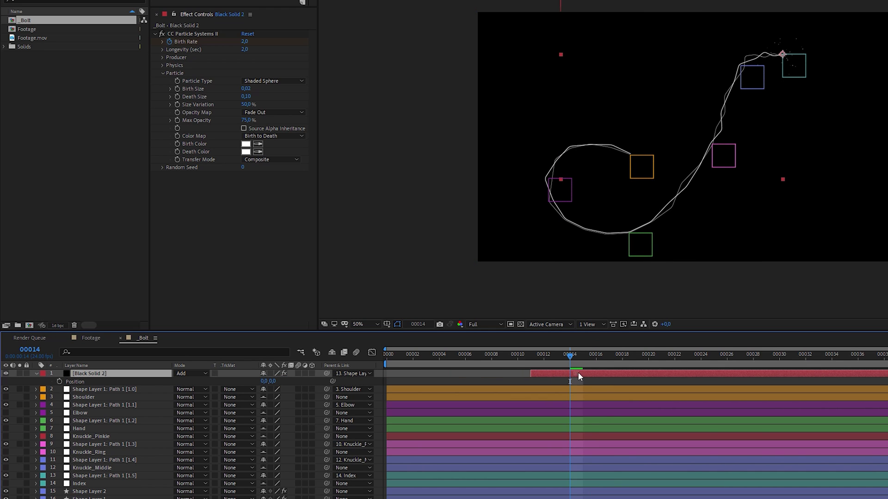
{"action": "left_click_drag", "start_coordinate": [582, 376], "coordinate": [557, 355]}
{"action": "key", "text": "ctrl+d"}
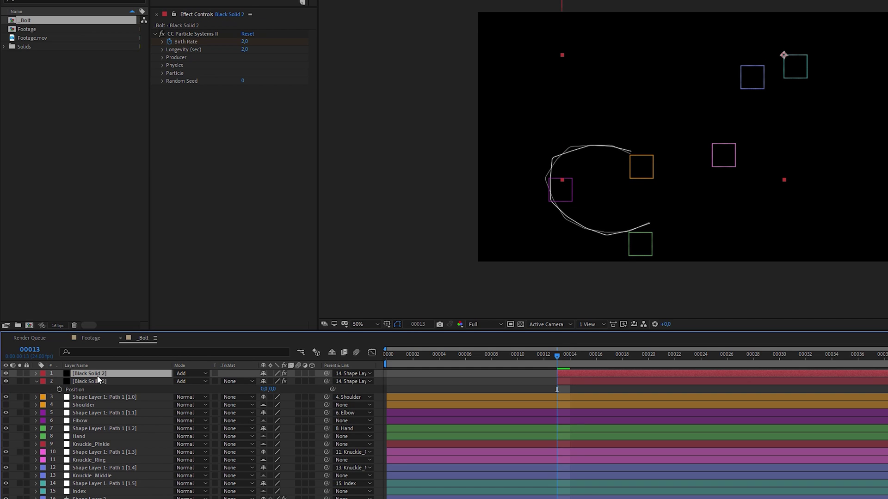
{"action": "left_click", "coordinate": [570, 389]}
{"action": "left_click_drag", "start_coordinate": [554, 391], "coordinate": [537, 391]}
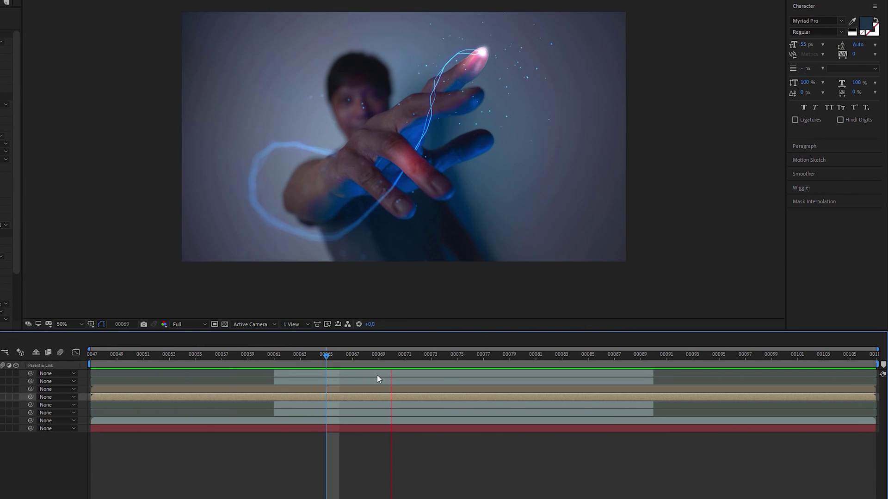
Preview the bolt, then set the _Bolt layer's Fill colour to pale blue CEE9FF.
{"action": "left_click", "coordinate": [207, 377]}
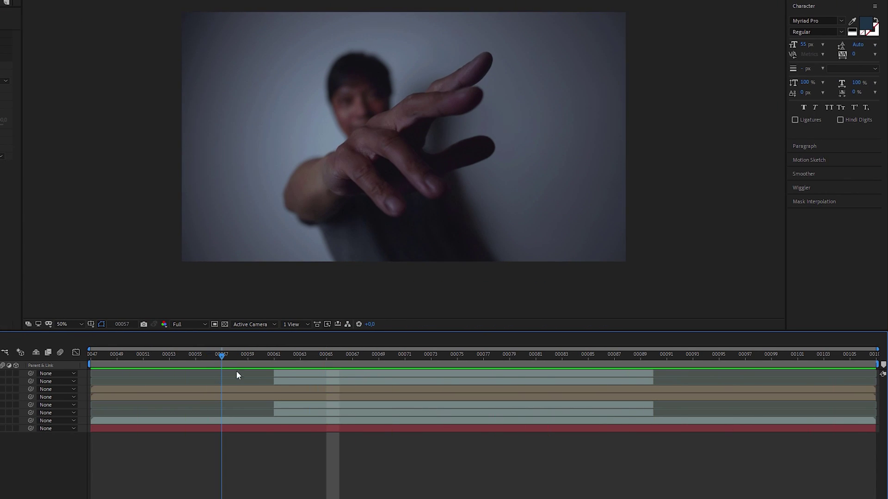
{"action": "left_click_drag", "start_coordinate": [238, 370], "coordinate": [262, 371]}
{"action": "key", "text": "space"}
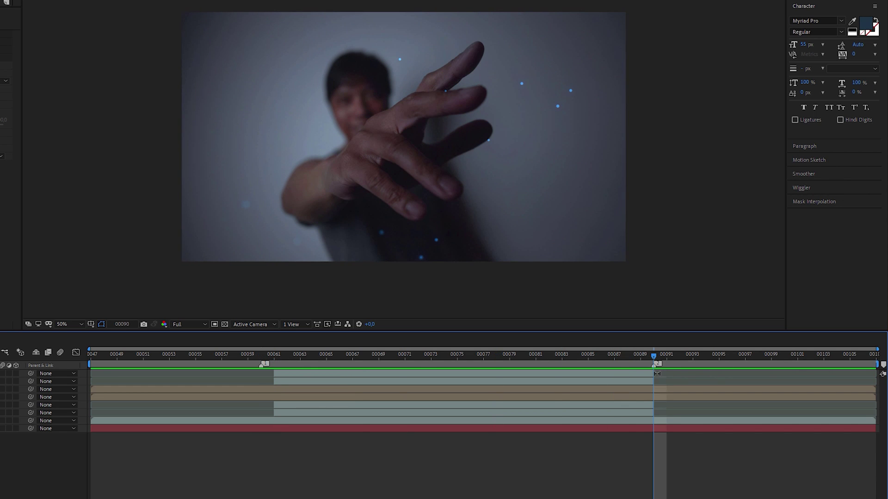
{"action": "left_click", "coordinate": [349, 396]}
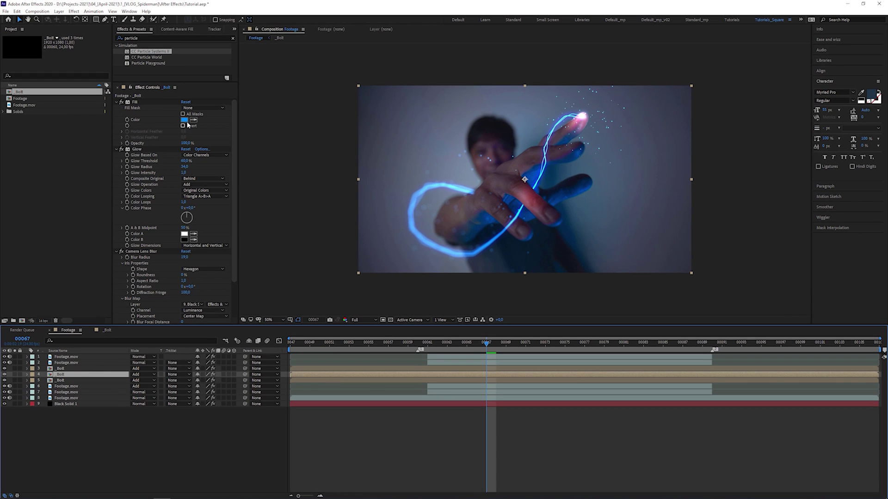
{"action": "left_click", "coordinate": [185, 120]}
{"action": "left_click", "coordinate": [195, 221]}
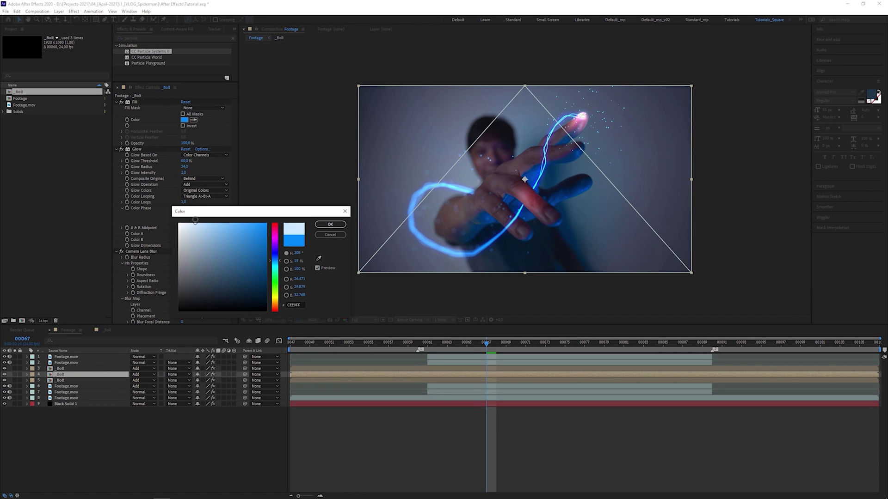
Accept the CEE9FF fill and pre-compose all layers as _Bolt_Composition.
{"action": "left_click", "coordinate": [331, 224]}
{"action": "key", "text": "ctrl+a"}
{"action": "right_click", "coordinate": [553, 356]}
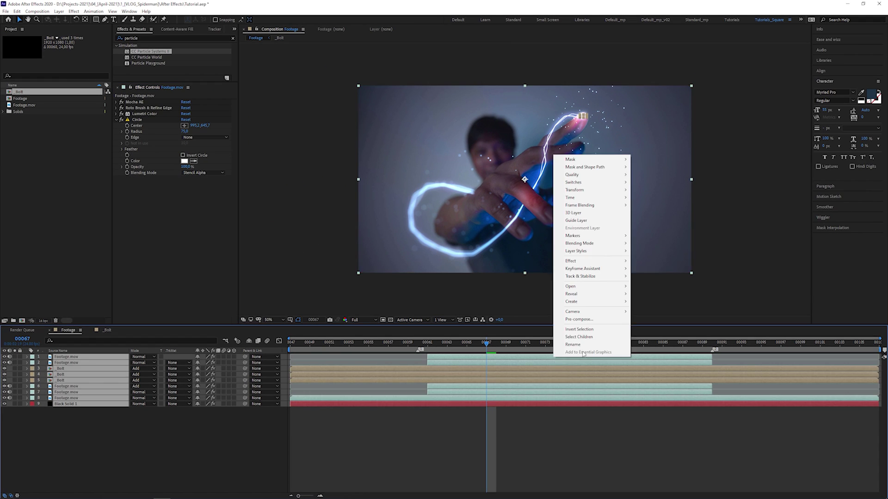
{"action": "left_click", "coordinate": [585, 319]}
{"action": "type", "text": "Composition"}
{"action": "key", "text": "Return"}
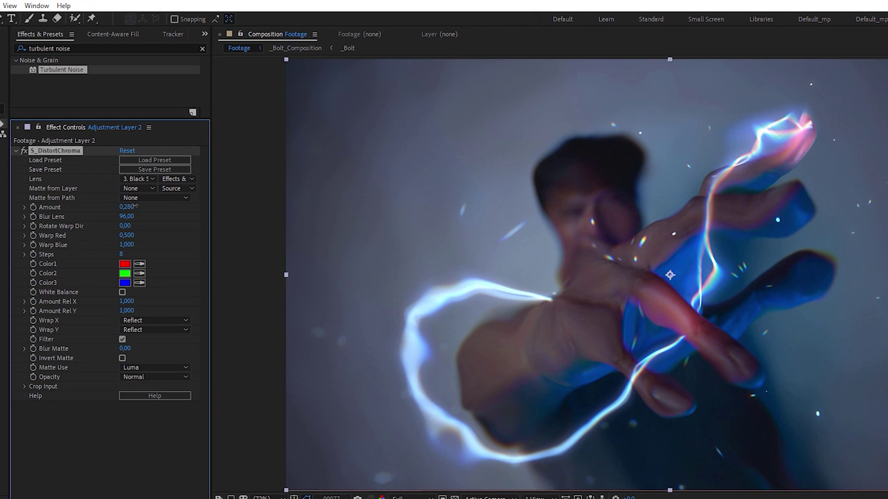
Set S_DistortChroma Amount to 0,210, lower its centre over the hand, and use Black Solid 3 as lens.
{"action": "left_click_drag", "start_coordinate": [132, 206], "coordinate": [136, 206]}
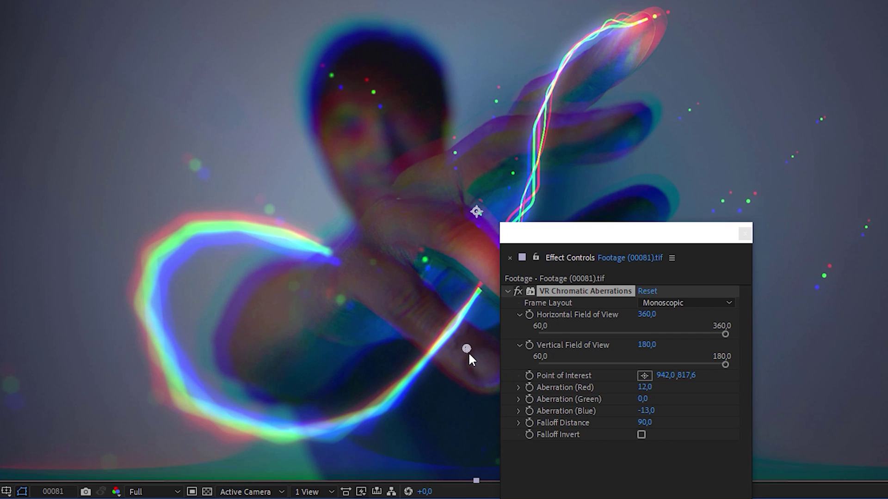
{"action": "left_click_drag", "start_coordinate": [470, 356], "coordinate": [480, 407]}
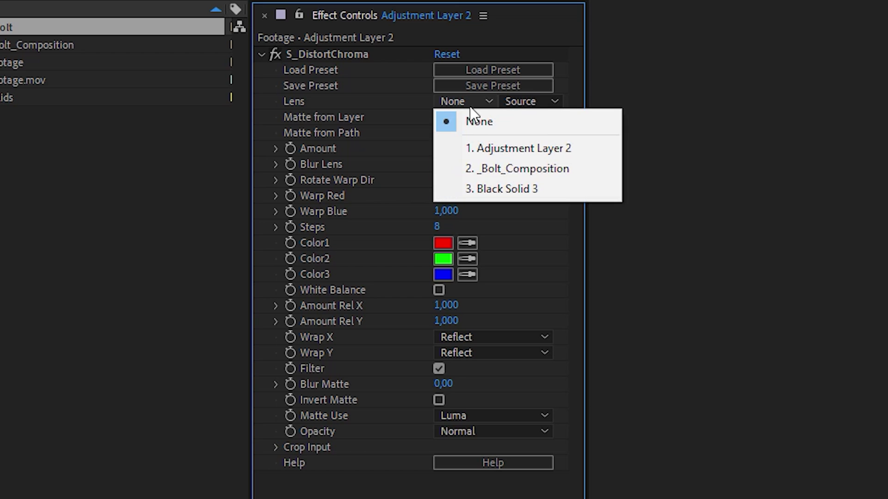
{"action": "left_click", "coordinate": [510, 187]}
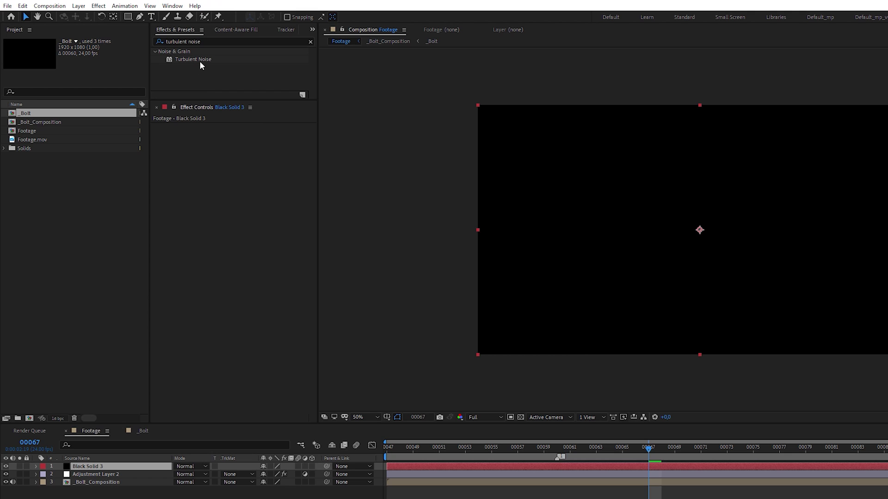
Give Black Solid 3 Turbulent Noise with Complexity 3 and a one-revolution Evolution keyframe, then delete S_DistortChroma.
{"action": "left_click", "coordinate": [201, 60]}
{"action": "left_click_drag", "start_coordinate": [122, 462], "coordinate": [121, 466]}
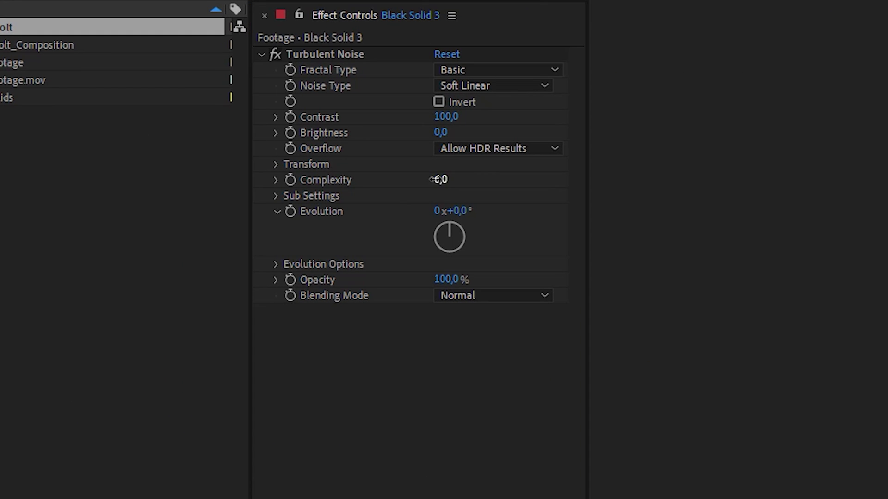
{"action": "left_click_drag", "start_coordinate": [385, 178], "coordinate": [325, 178]}
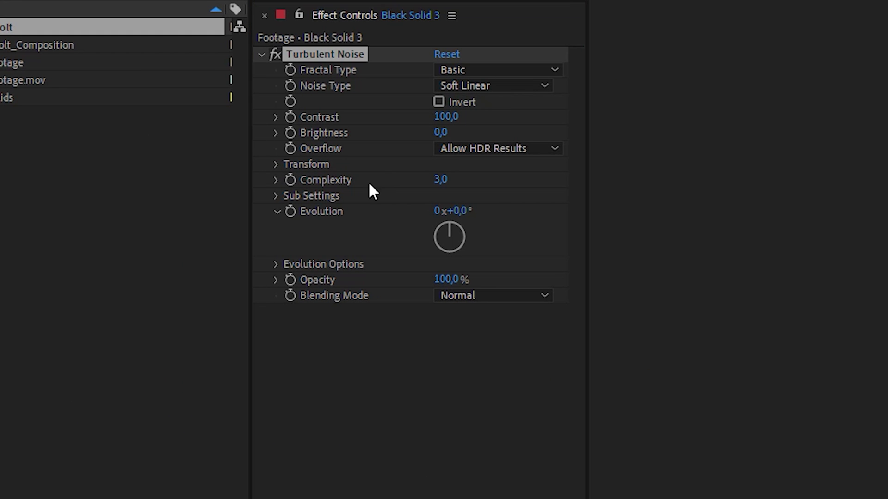
{"action": "left_click", "coordinate": [291, 212]}
{"action": "type", "text": "36,0"}
{"action": "key", "text": "Return"}
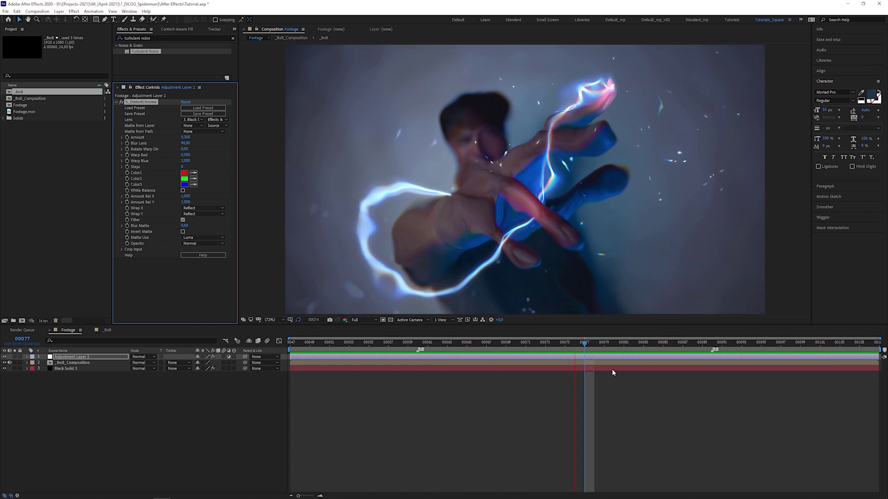
{"action": "key", "text": "space"}
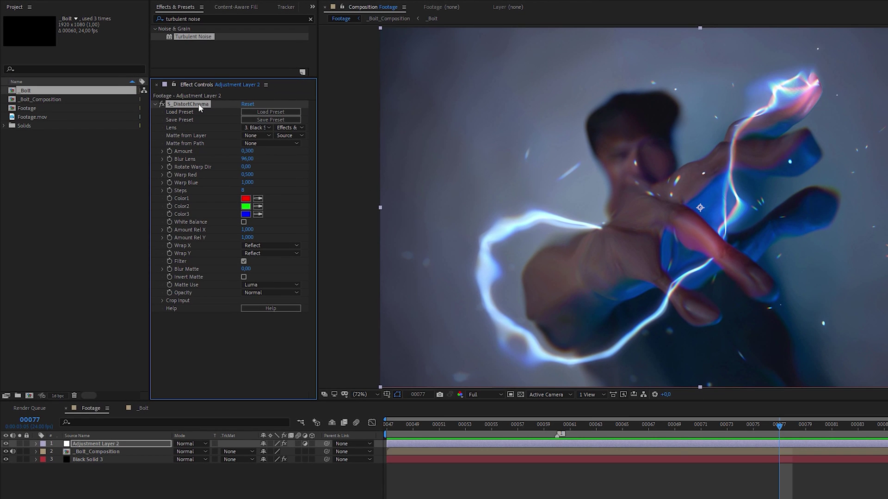
{"action": "key", "text": "Delete"}
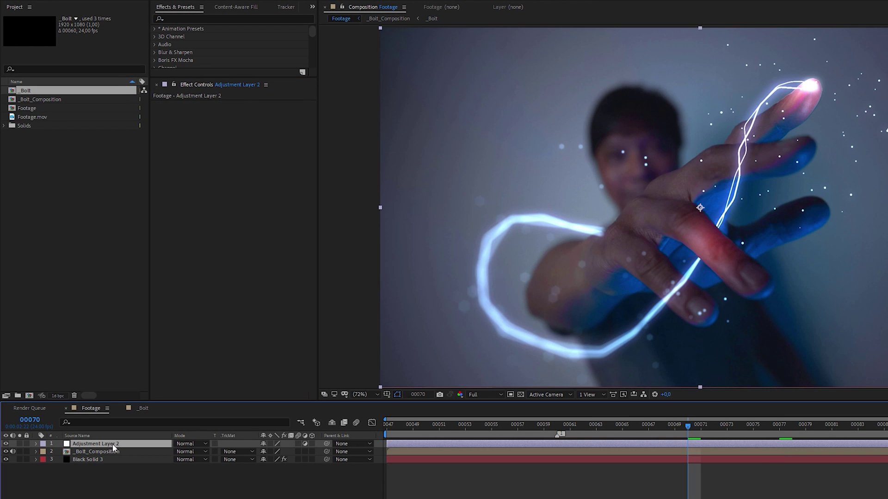
{"action": "key", "text": "Delete"}
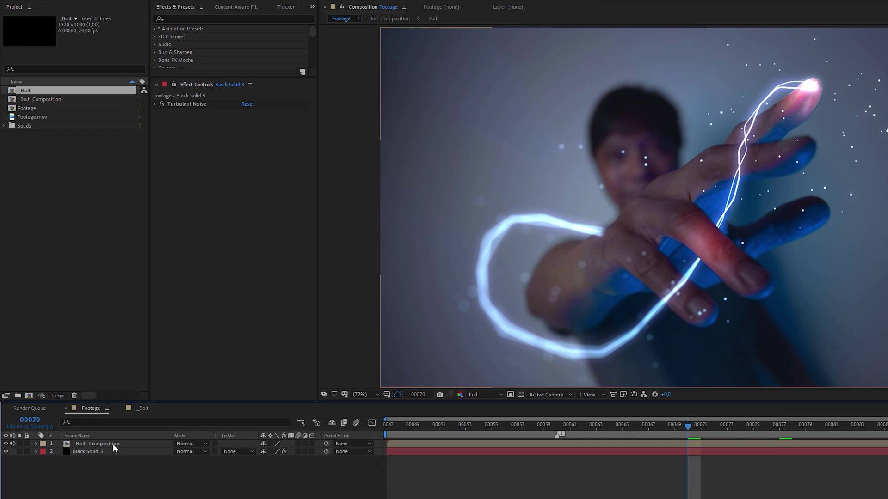
Apply Set Channels to _Bolt_Composition with green and blue off, leaving only red.
{"action": "left_click", "coordinate": [113, 443]}
{"action": "left_click", "coordinate": [204, 18]}
{"action": "type", "text": "set ch"}
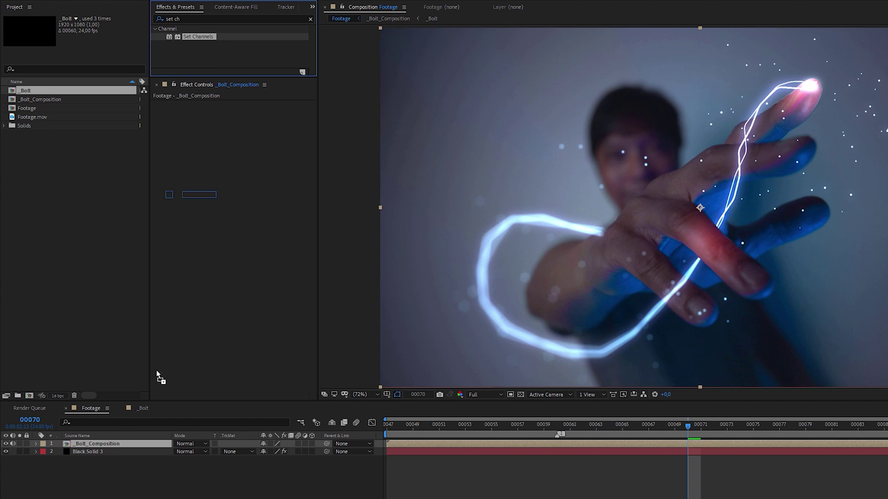
{"action": "left_click_drag", "start_coordinate": [147, 390], "coordinate": [106, 444]}
{"action": "left_click", "coordinate": [271, 136]}
{"action": "left_click", "coordinate": [259, 235]}
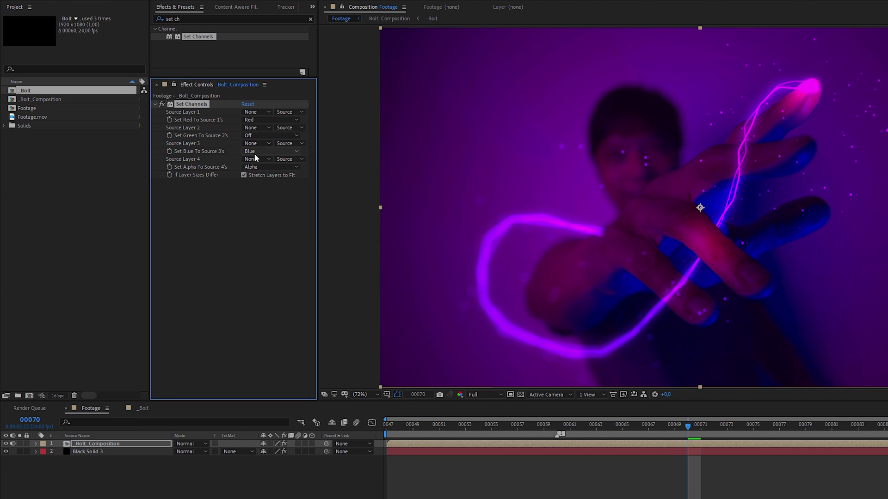
{"action": "left_click", "coordinate": [254, 151]}
{"action": "left_click", "coordinate": [277, 253]}
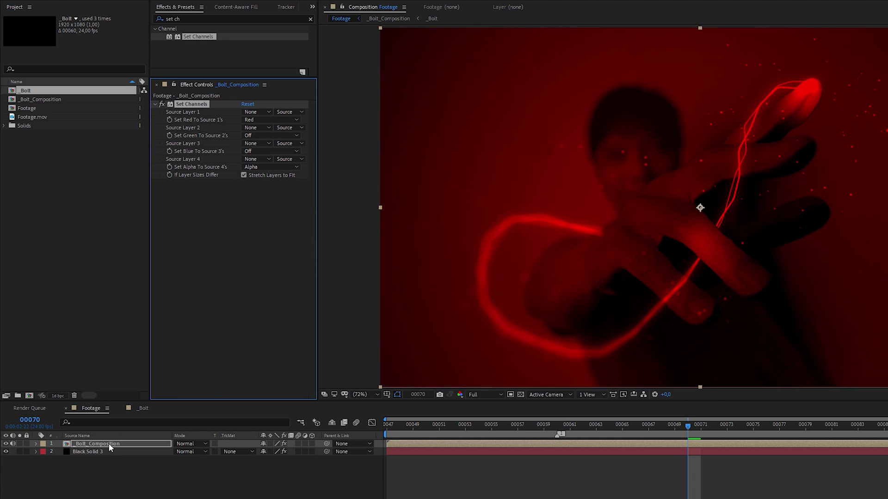
Duplicate the bolt layer and make the copy show only the green channel.
{"action": "key", "text": "ctrl+d"}
{"action": "left_click", "coordinate": [270, 120]}
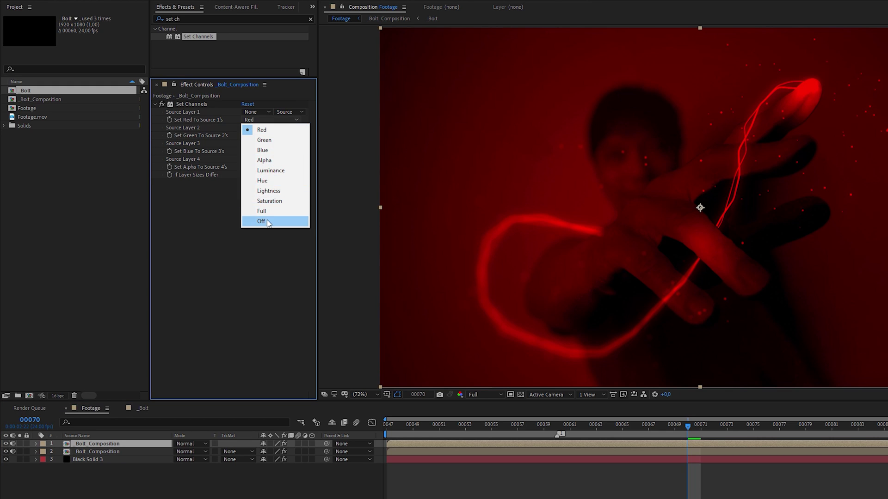
{"action": "left_click", "coordinate": [268, 222]}
{"action": "left_click", "coordinate": [257, 135]}
{"action": "left_click", "coordinate": [264, 156]}
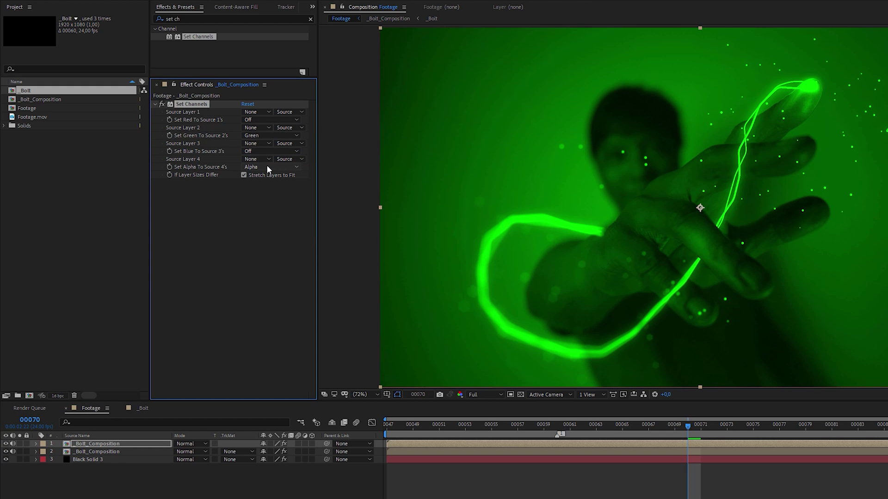
Duplicate it again and make the new copy show only the blue channel.
{"action": "key", "text": "ctrl+d"}
{"action": "left_click", "coordinate": [260, 135]}
{"action": "left_click", "coordinate": [261, 237]}
{"action": "left_click", "coordinate": [258, 151]}
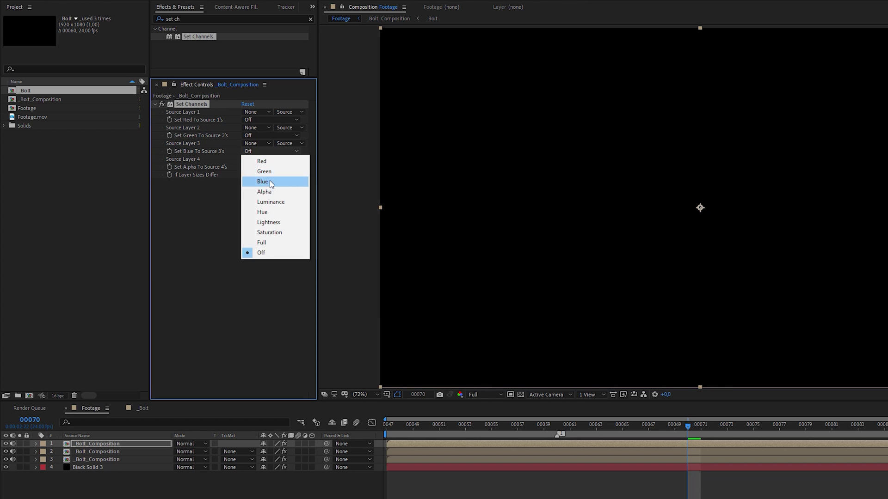
{"action": "left_click", "coordinate": [269, 182]}
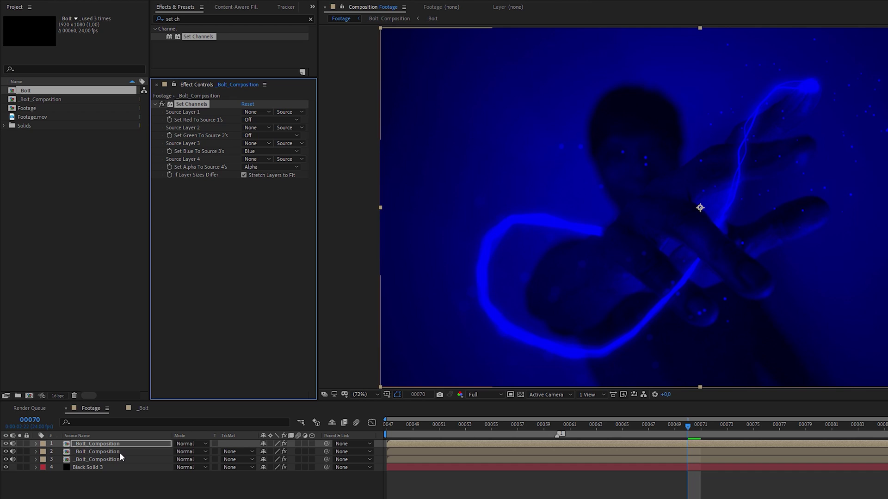
Set the top two bolt copies to Screen blending mode.
{"action": "left_click", "coordinate": [120, 453]}
{"action": "left_click", "coordinate": [193, 443]}
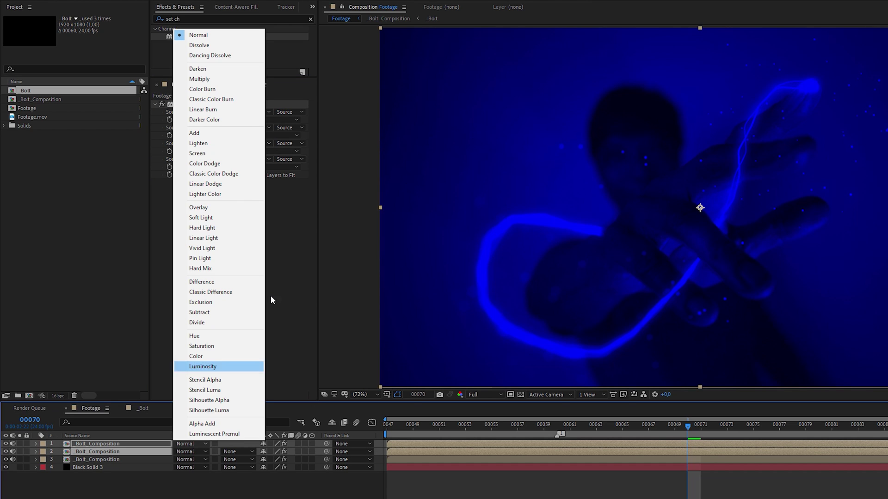
{"action": "left_click", "coordinate": [222, 151]}
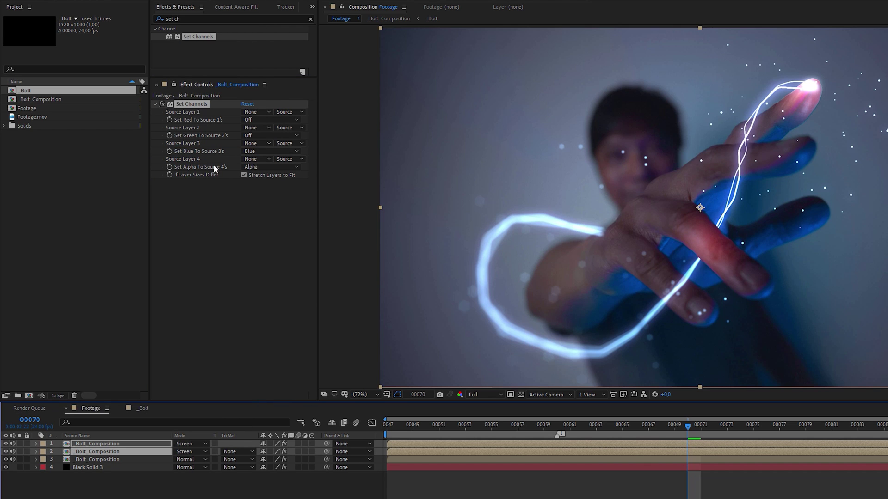
{"action": "left_click", "coordinate": [117, 460]}
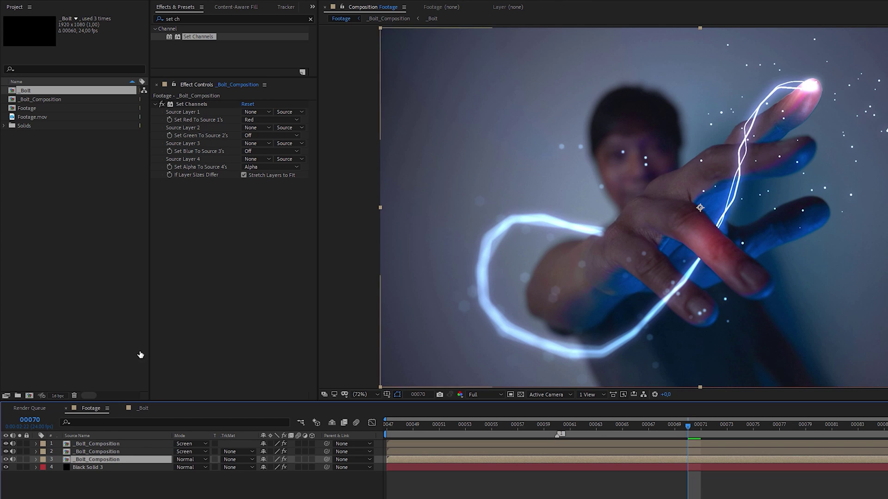
Apply CC Vector Blur to the red bolt copy, mapped to Black Solid 3 with effects, Amount 10.
{"action": "left_click_drag", "start_coordinate": [183, 19], "coordinate": [154, 20]}
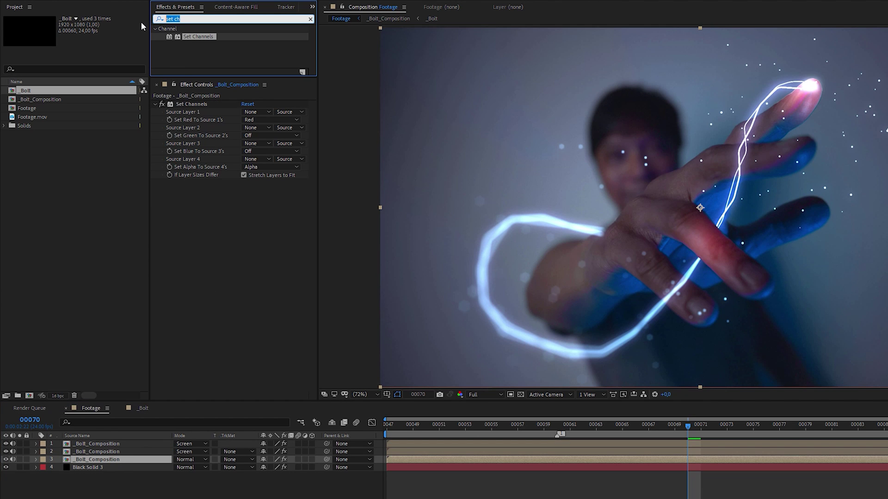
{"action": "type", "text": "vect"}
{"action": "left_click_drag", "start_coordinate": [215, 39], "coordinate": [212, 60]}
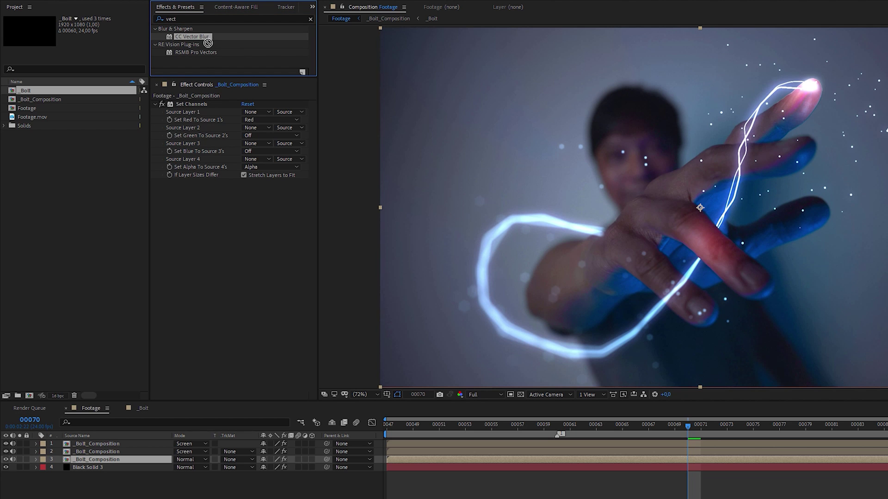
{"action": "left_click_drag", "start_coordinate": [127, 427], "coordinate": [116, 461]}
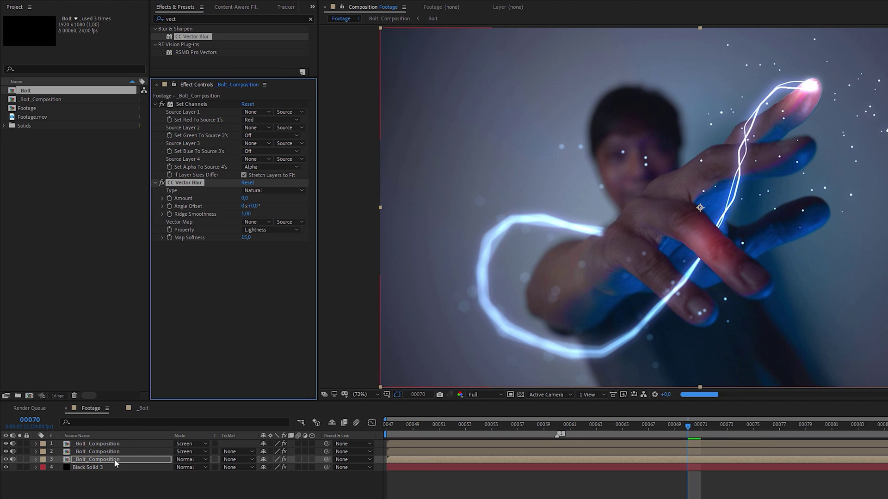
{"action": "left_click", "coordinate": [257, 222]}
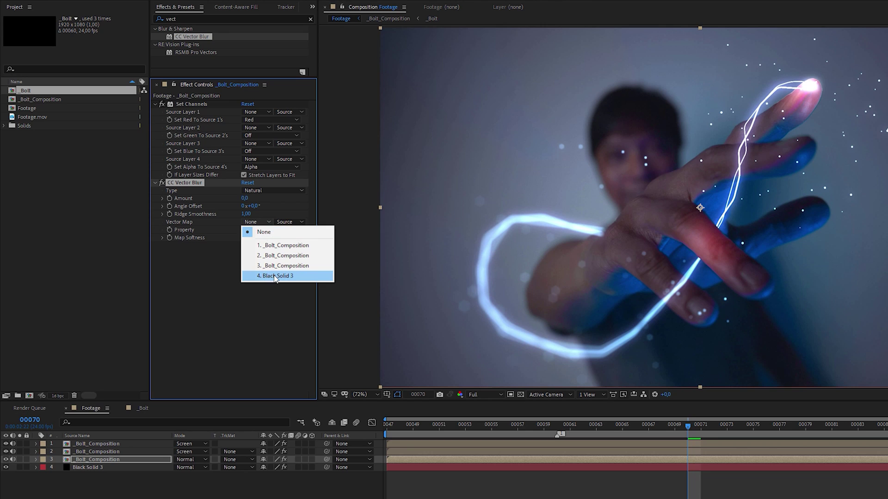
{"action": "left_click", "coordinate": [274, 277]}
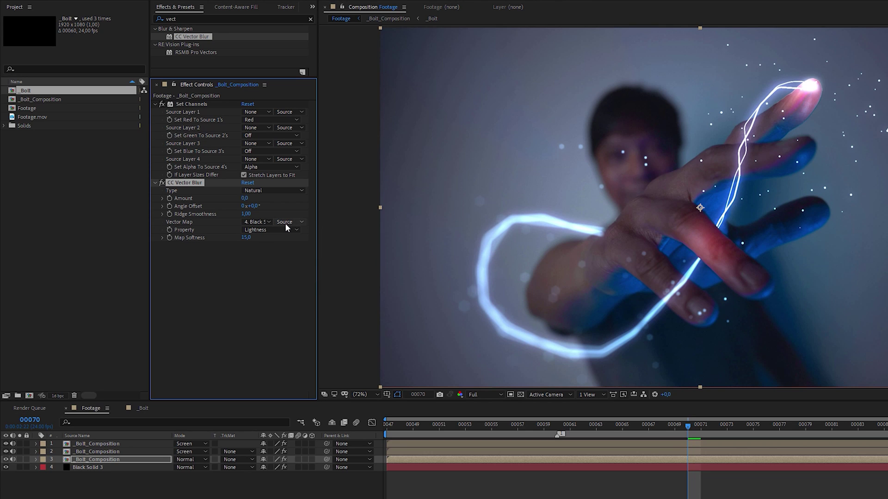
{"action": "left_click", "coordinate": [285, 224]}
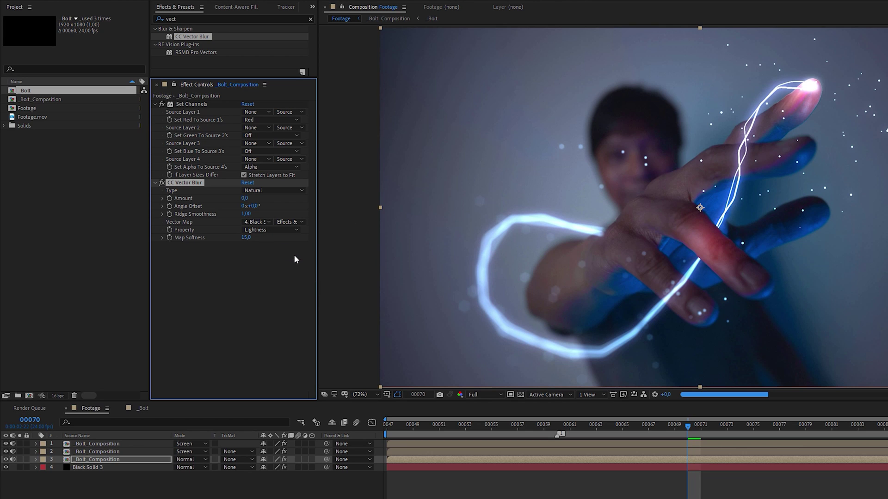
{"action": "type", "text": "10"}
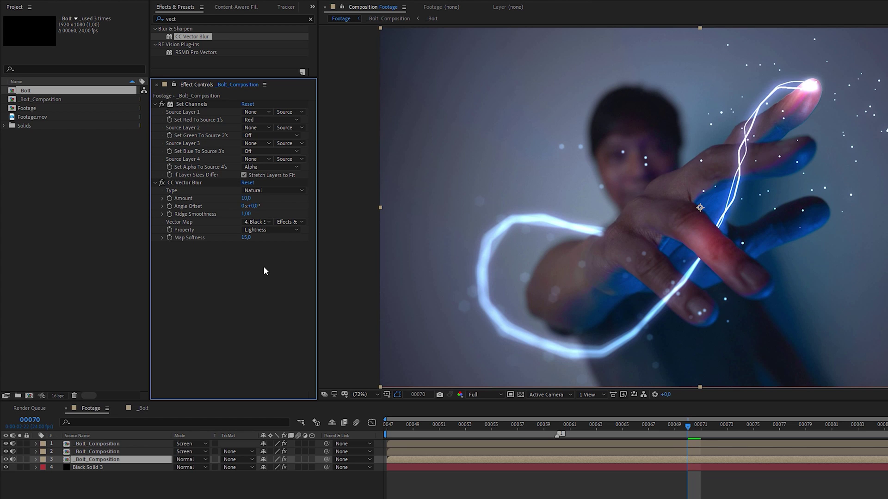
{"action": "key", "text": "Return"}
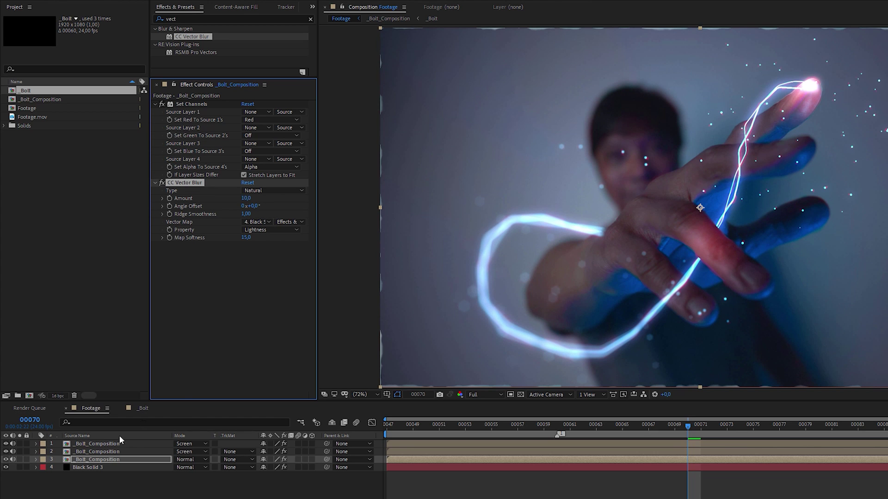
Set the vector blur Amount to 20 on the green copy and 30 on the blue copy.
{"action": "left_click", "coordinate": [101, 452]}
{"action": "left_click", "coordinate": [245, 198]}
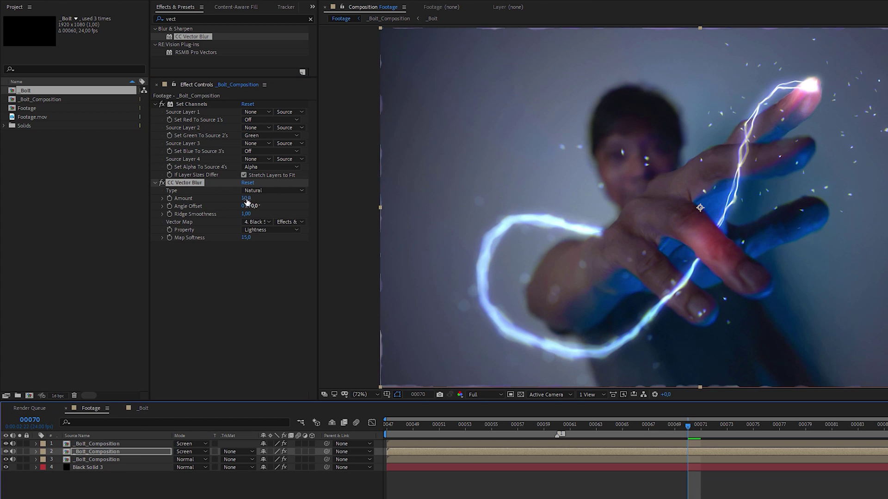
{"action": "type", "text": "20"}
{"action": "key", "text": "Return"}
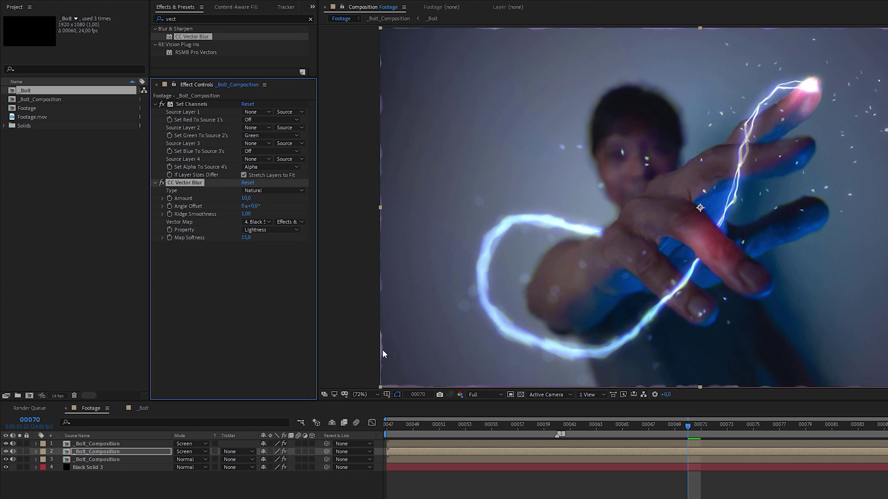
{"action": "left_click", "coordinate": [106, 444]}
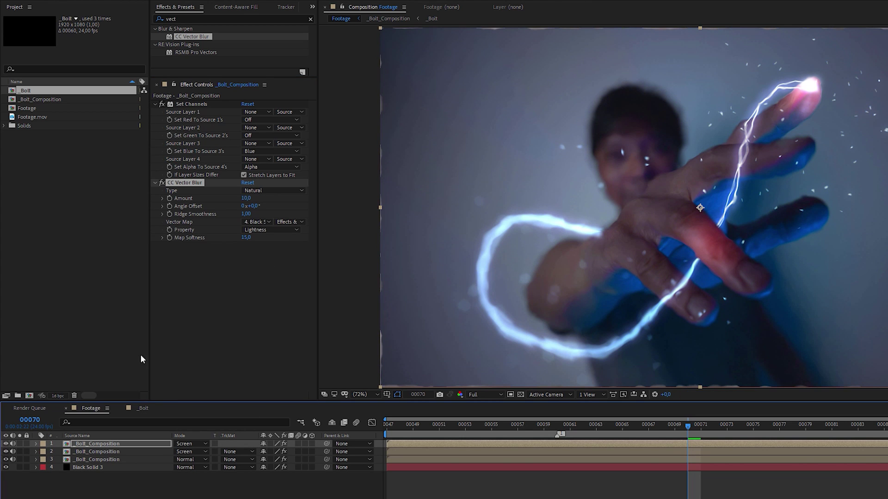
{"action": "left_click", "coordinate": [246, 198]}
{"action": "type", "text": "30"}
{"action": "key", "text": "Return"}
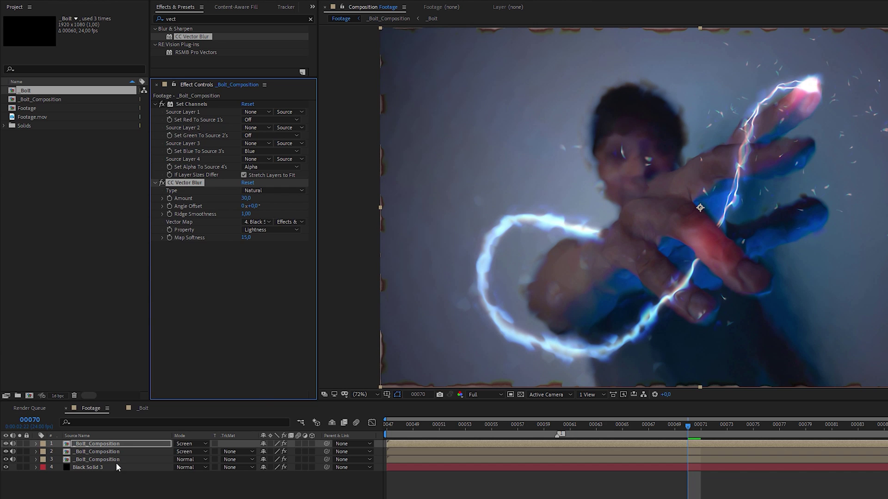
Set Black Solid 3's Turbulent Noise Scale to 300.
{"action": "left_click", "coordinate": [112, 468]}
{"action": "left_click", "coordinate": [154, 105]}
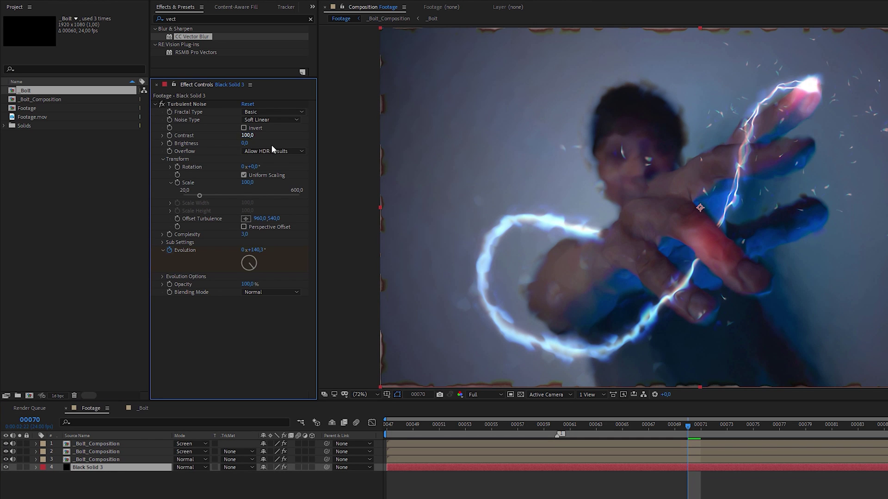
{"action": "left_click", "coordinate": [248, 183]}
{"action": "type", "text": "300"}
{"action": "key", "text": "Return"}
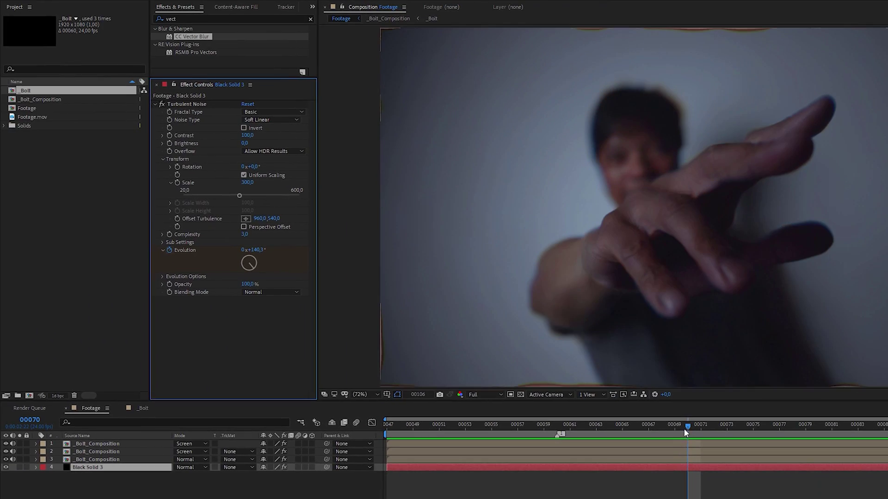
Start Turbulent Noise Contrast keyframes at 0 around frame 00059, holding 100 through 00090, then advance toward 00101.
{"action": "left_click", "coordinate": [169, 135]}
{"action": "key", "text": "u"}
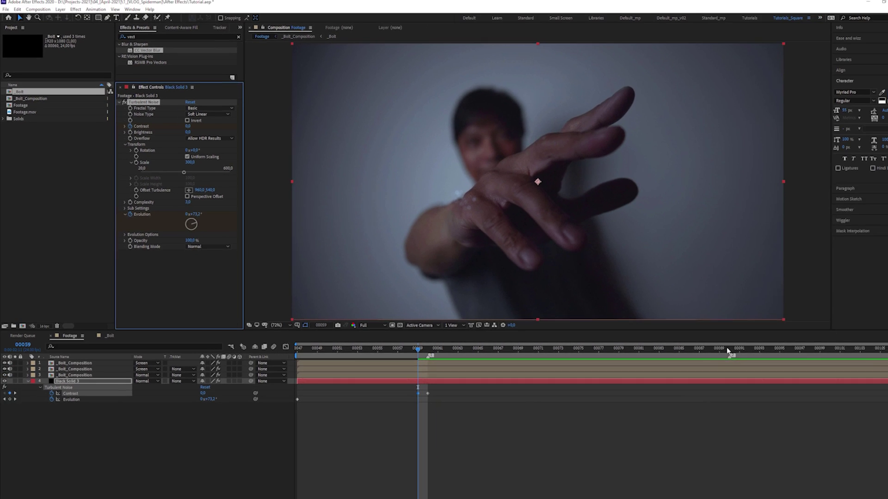
{"action": "left_click", "coordinate": [727, 350]}
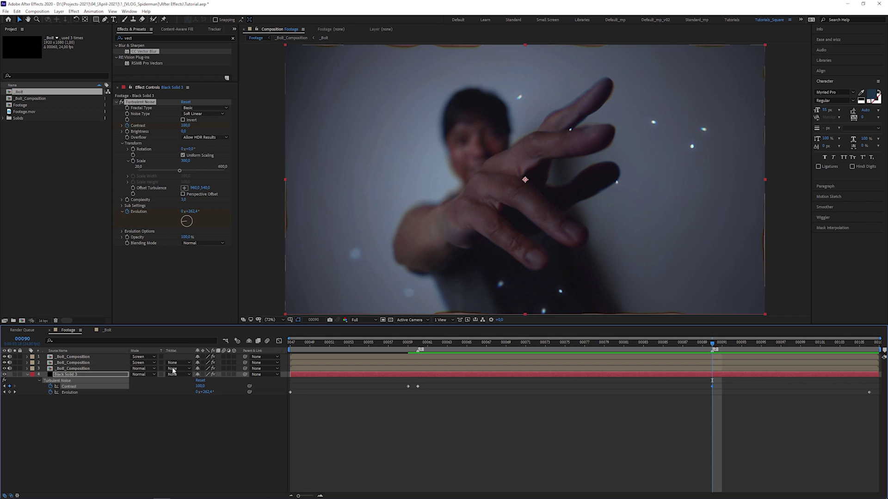
{"action": "key", "text": "ctrl+v"}
Set Contrast to 0 at frame 00101, then apply CC RepeTile with Unfold tiling to the red bolt copy.
{"action": "left_click", "coordinate": [820, 343]}
{"action": "left_click", "coordinate": [188, 176]}
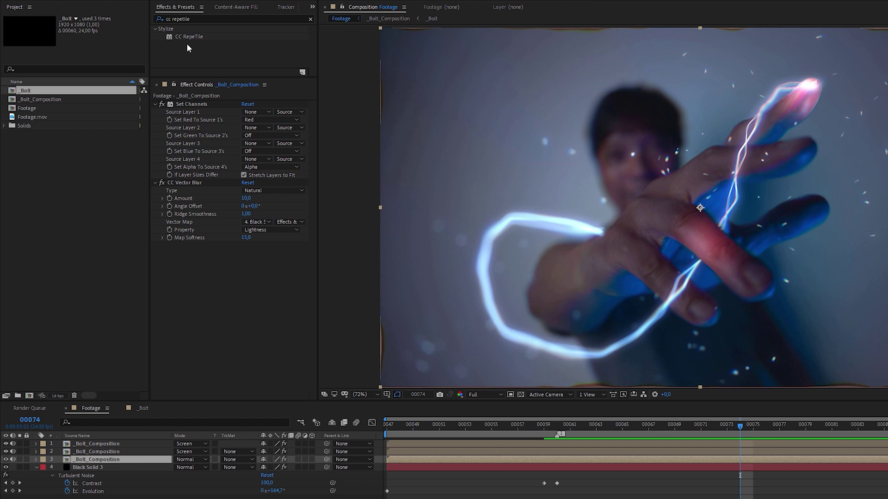
{"action": "left_click_drag", "start_coordinate": [128, 464], "coordinate": [128, 460]}
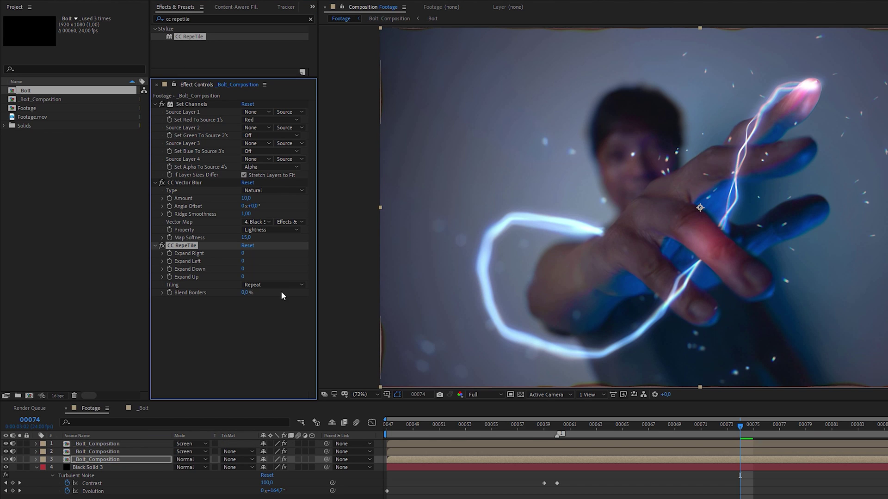
{"action": "left_click", "coordinate": [282, 286]}
{"action": "left_click", "coordinate": [289, 326]}
Move CC RepeTile above CC Vector Blur on the bolt copies and preview the finished animation.
{"action": "key", "text": "ctrl+Up"}
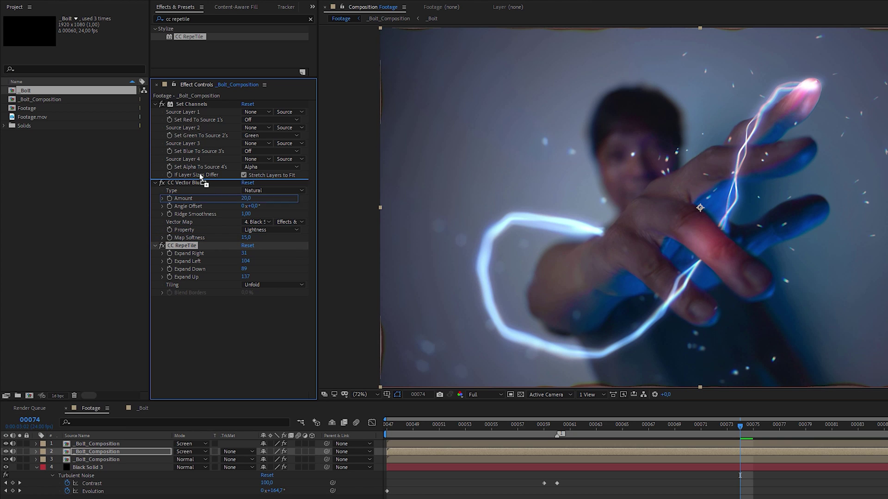
{"action": "left_click_drag", "start_coordinate": [194, 179], "coordinate": [195, 179]}
{"action": "left_click", "coordinate": [106, 459]}
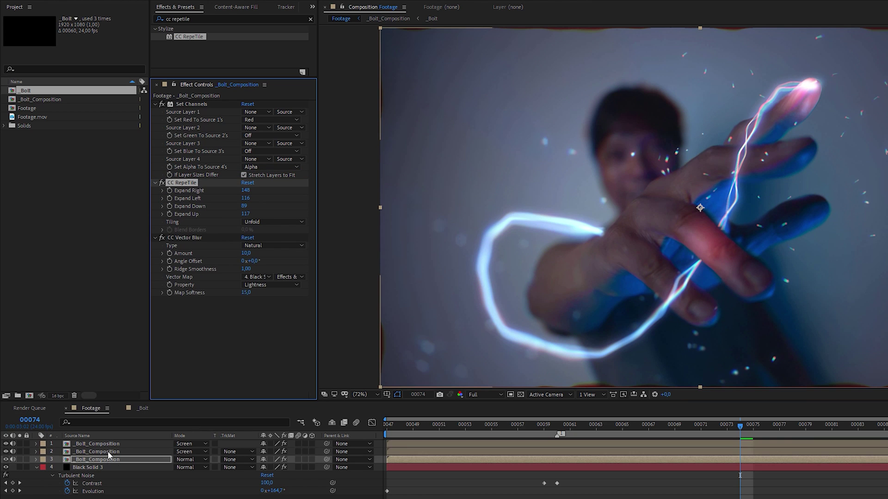
{"action": "left_click", "coordinate": [108, 453]}
{"action": "left_click_drag", "start_coordinate": [192, 247], "coordinate": [194, 181]}
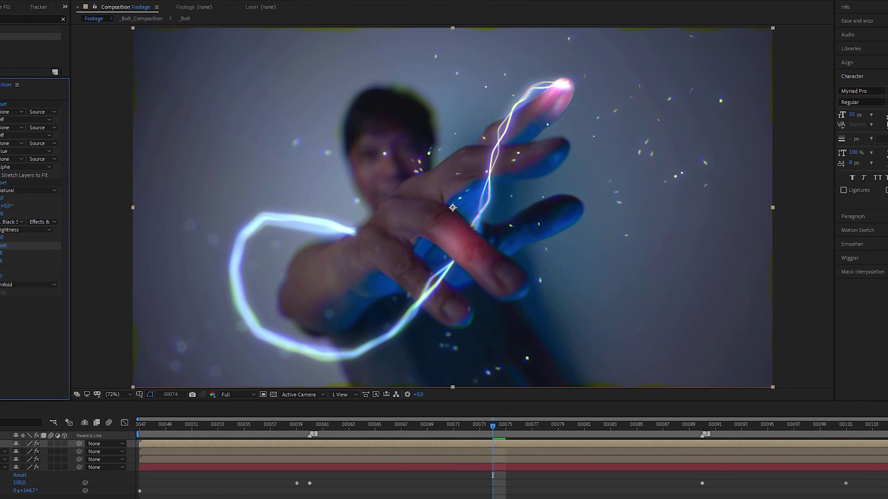
{"action": "key", "text": "space"}
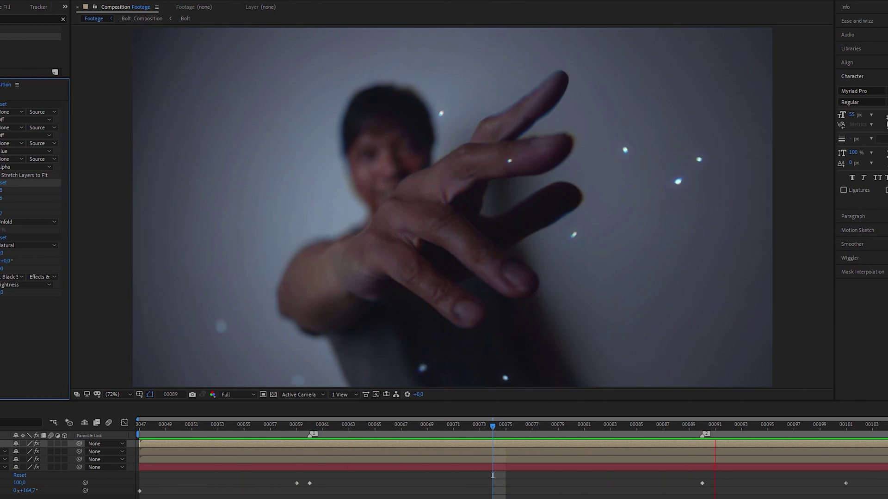